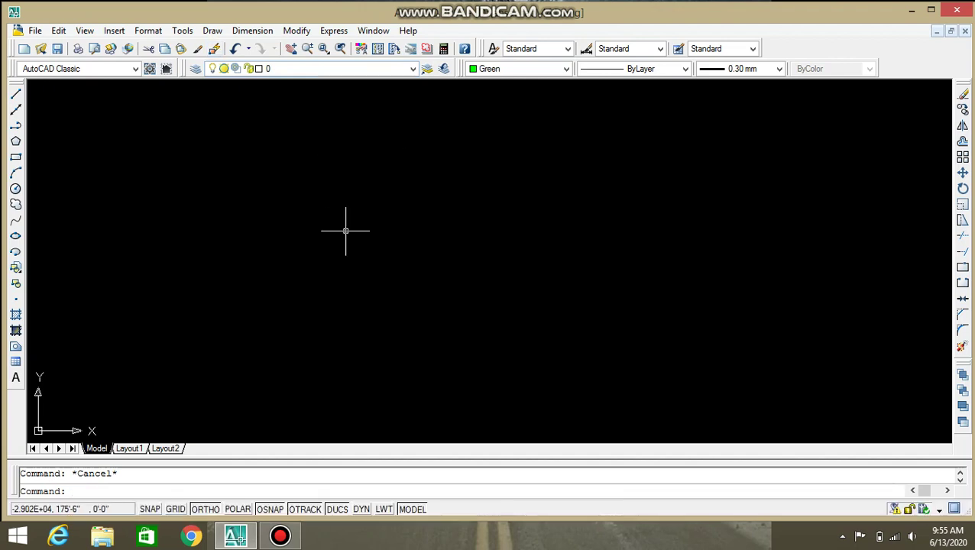
Start the rectangle command to draw the table-top outline.
text(c)
key(Return)
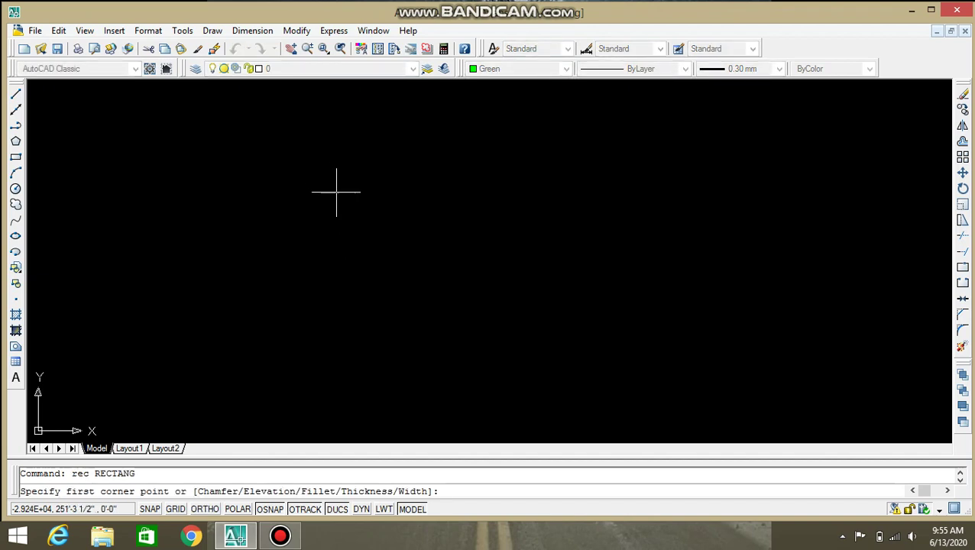
Draw the large table-top rectangle corner to corner and center it in the view.
click(339, 202)
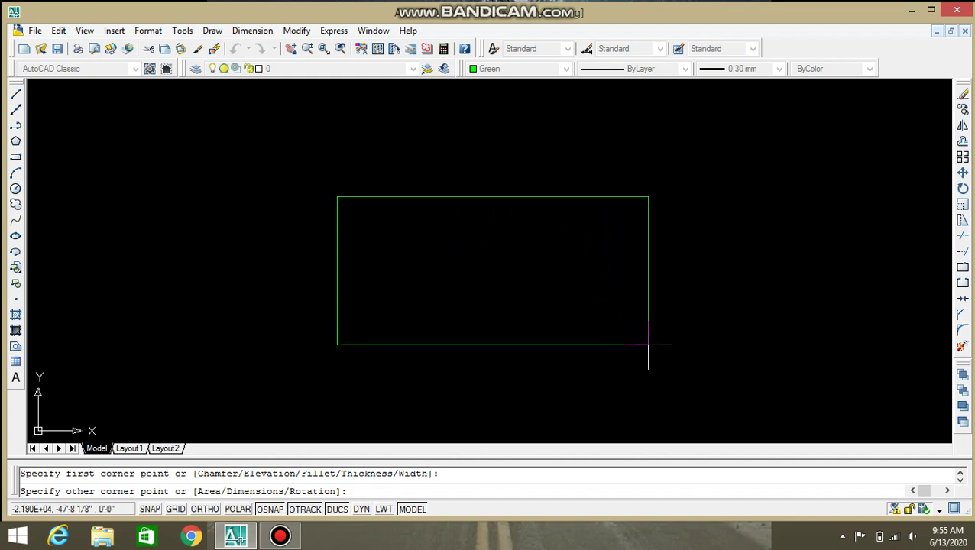
click(644, 346)
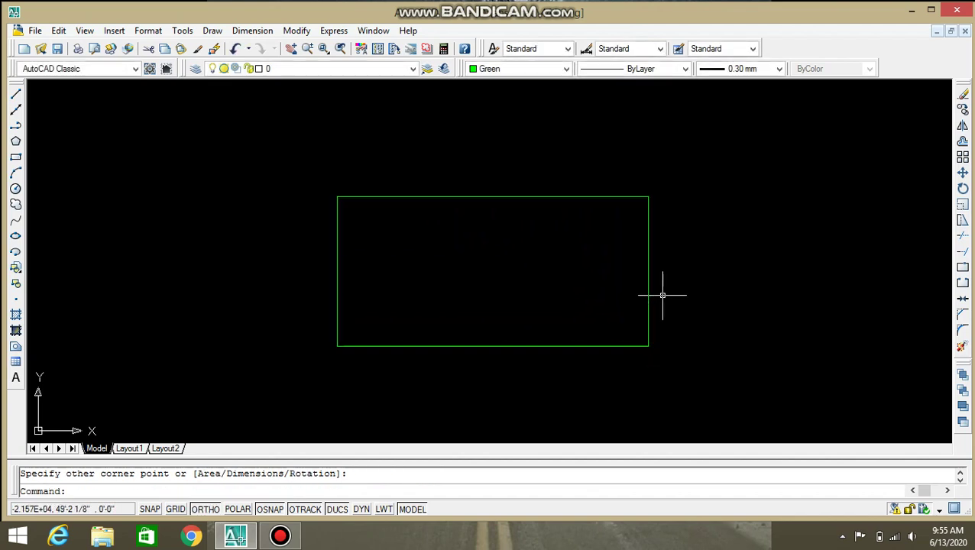
mouse_move(663, 291)
middle_down()
mouse_move(623, 218)
mouse_move(598, 244)
middle_up()
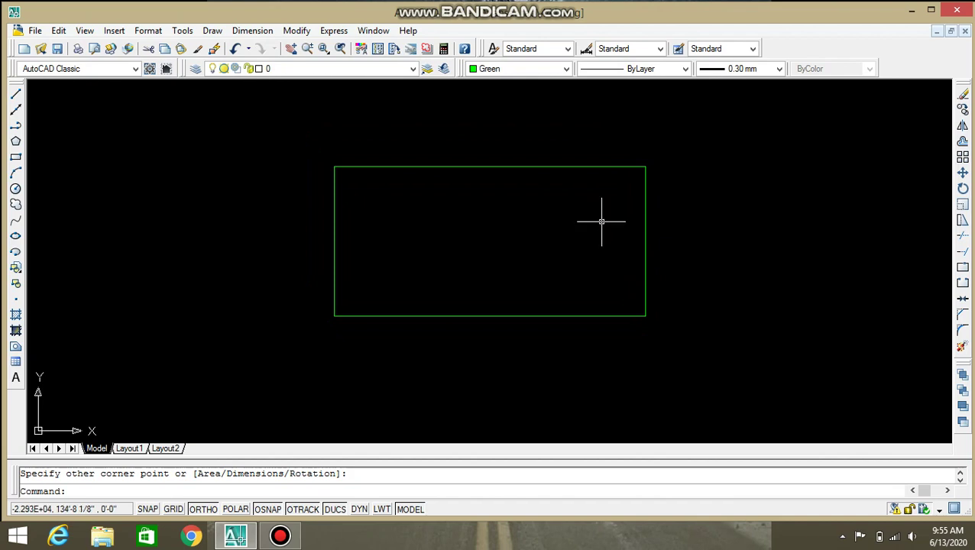
middle_drag(481, 221, 457, 220)
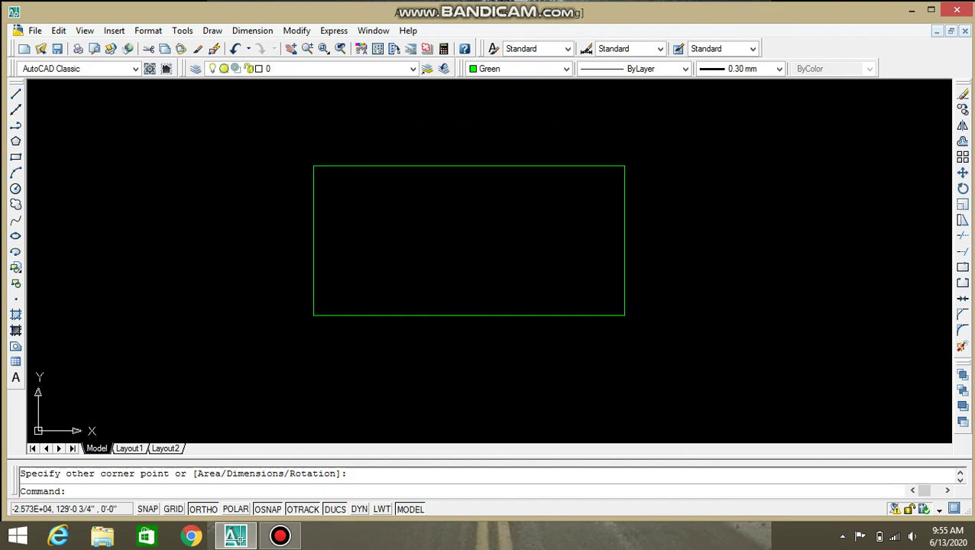
key(Escape)
Draw a small column square inside the top-left corner of the table-top rectangle.
text(e)
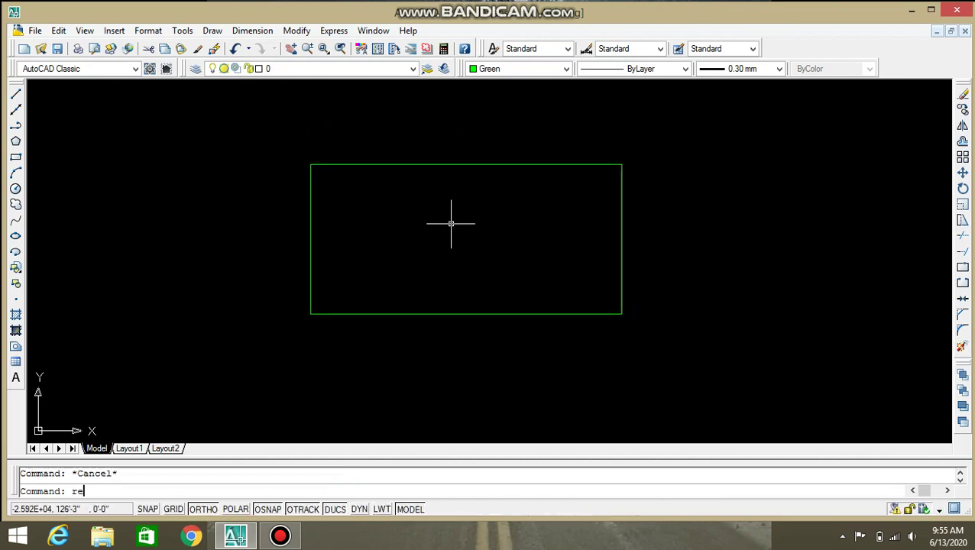
text(c)
key(Return)
scroll(334, 176, up, 3)
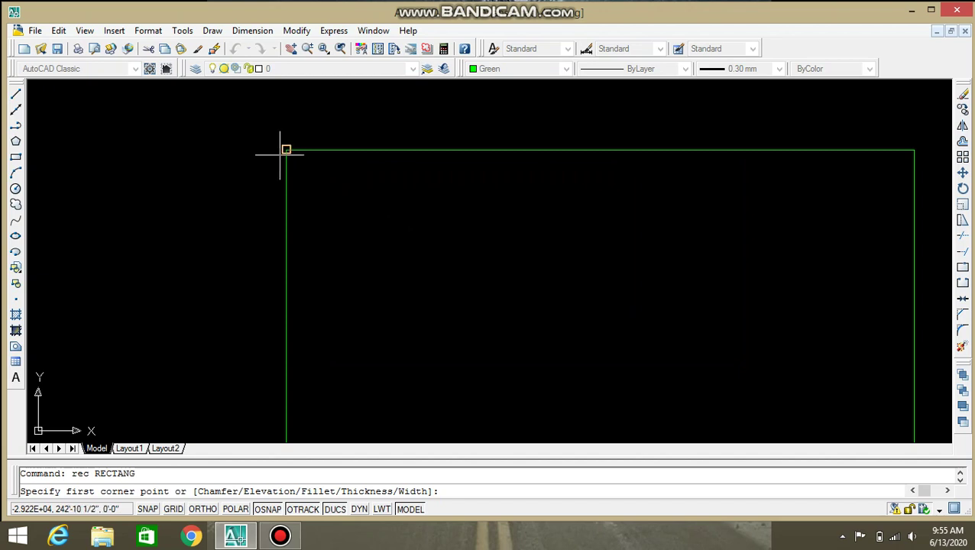
click(286, 149)
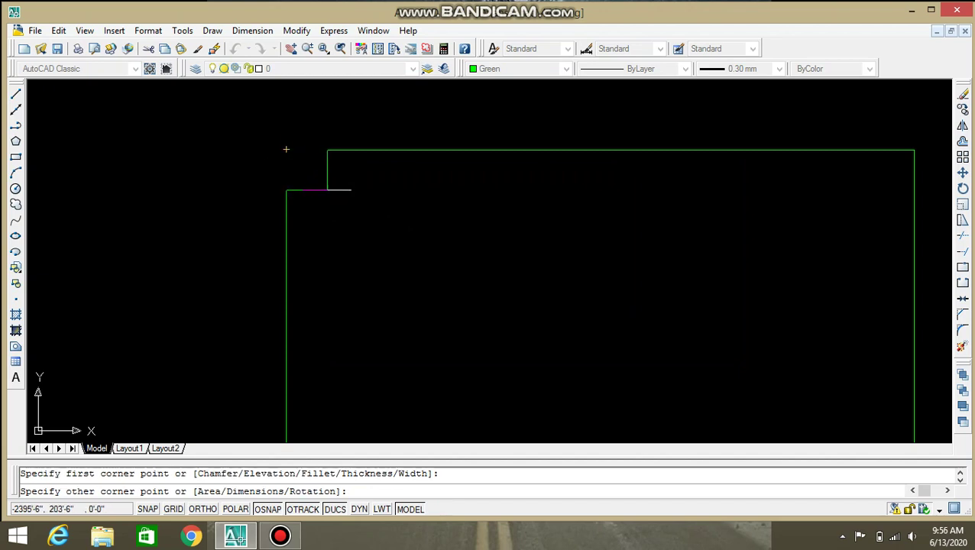
middle_drag(328, 186, 321, 179)
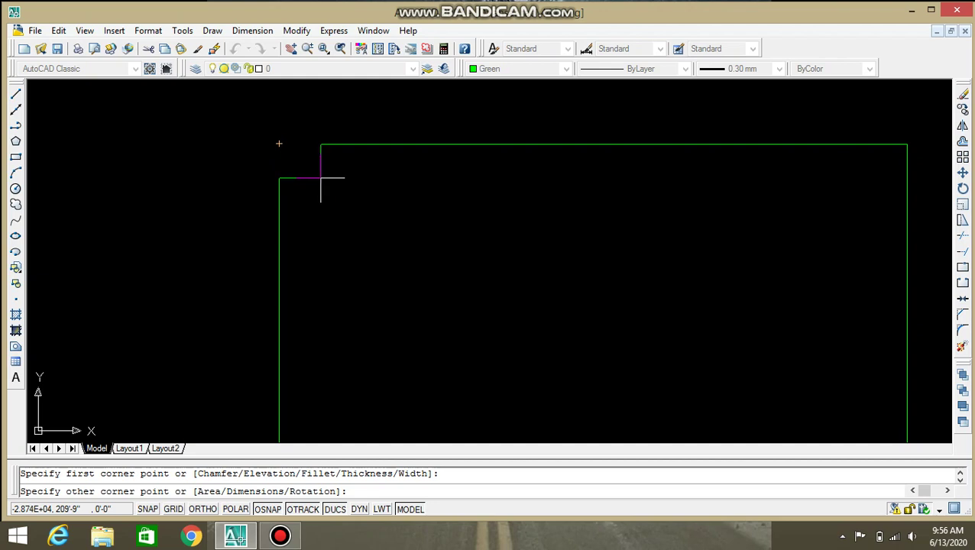
click(321, 179)
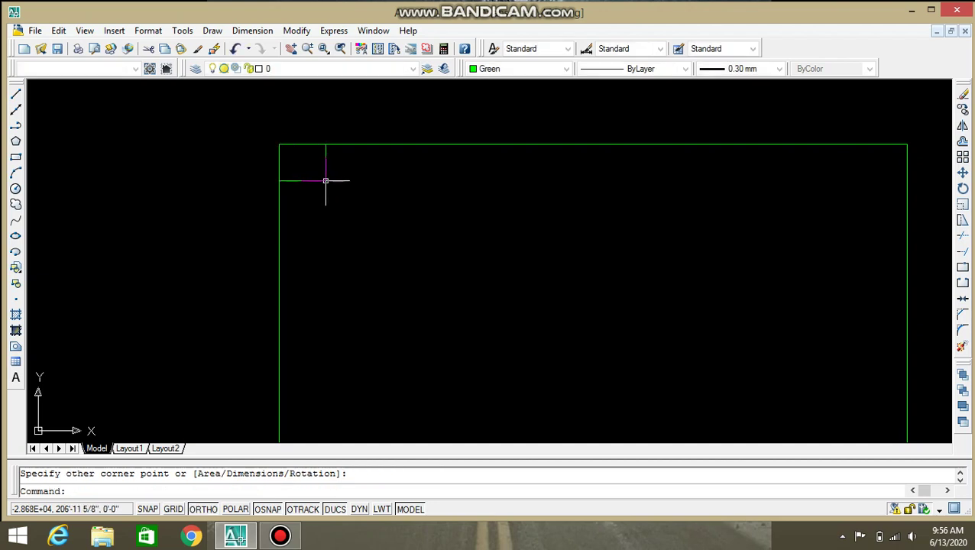
scroll(329, 183, down, 4)
scroll(331, 184, up, 3)
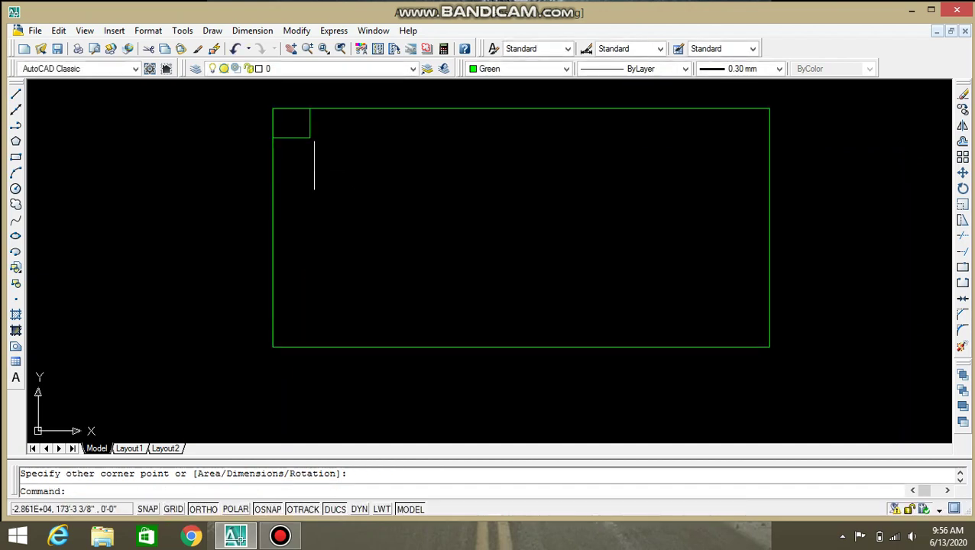
Copy the square to the bottom-left corner and delete the misplaced bottom-right copy.
click(307, 139)
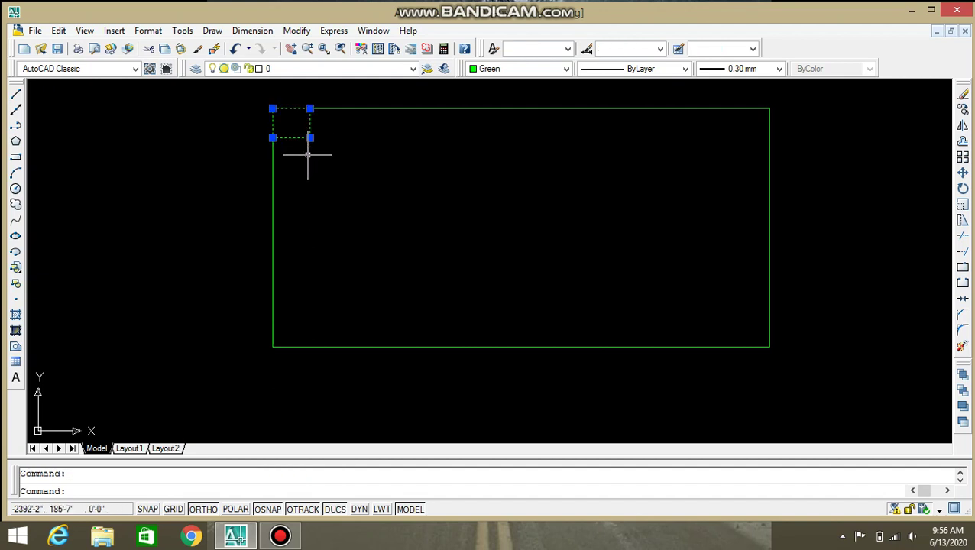
text(co)
key(Return)
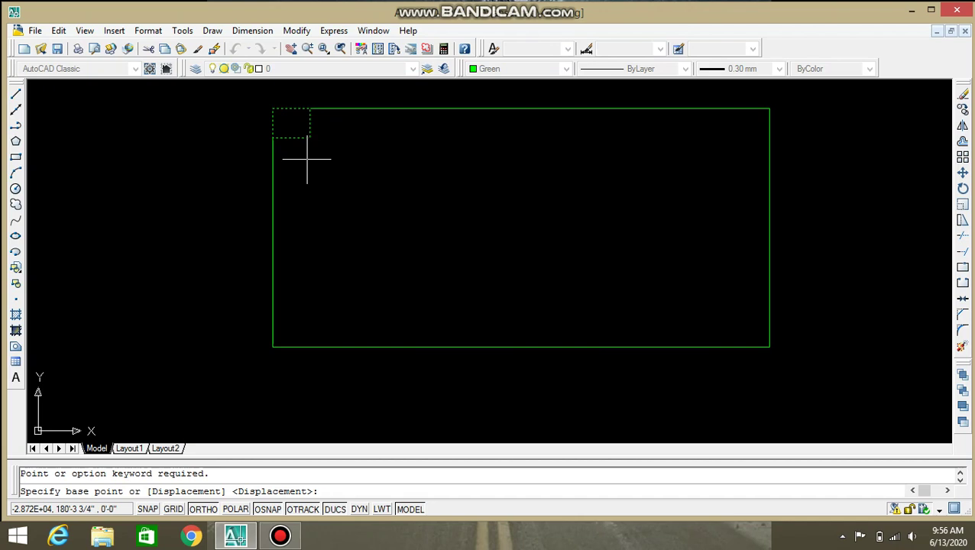
click(272, 137)
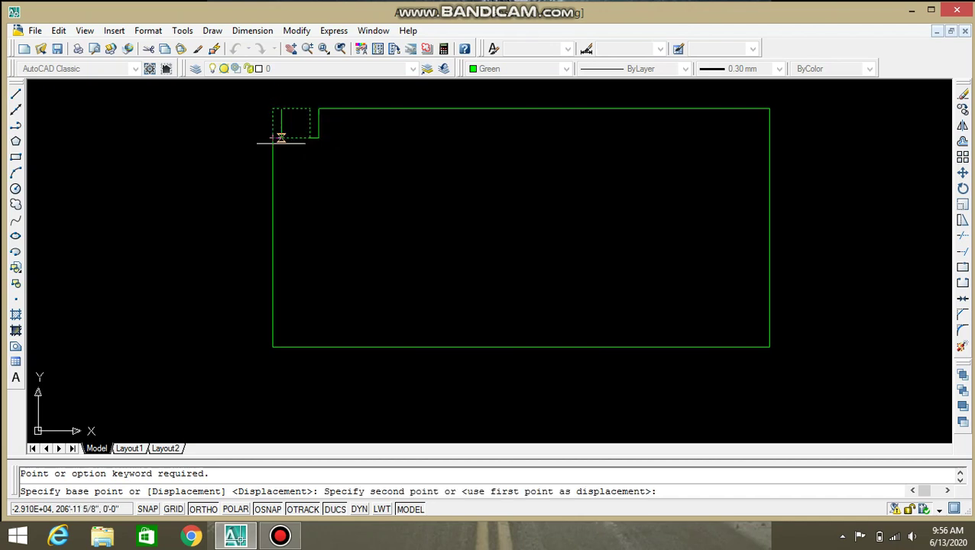
click(272, 348)
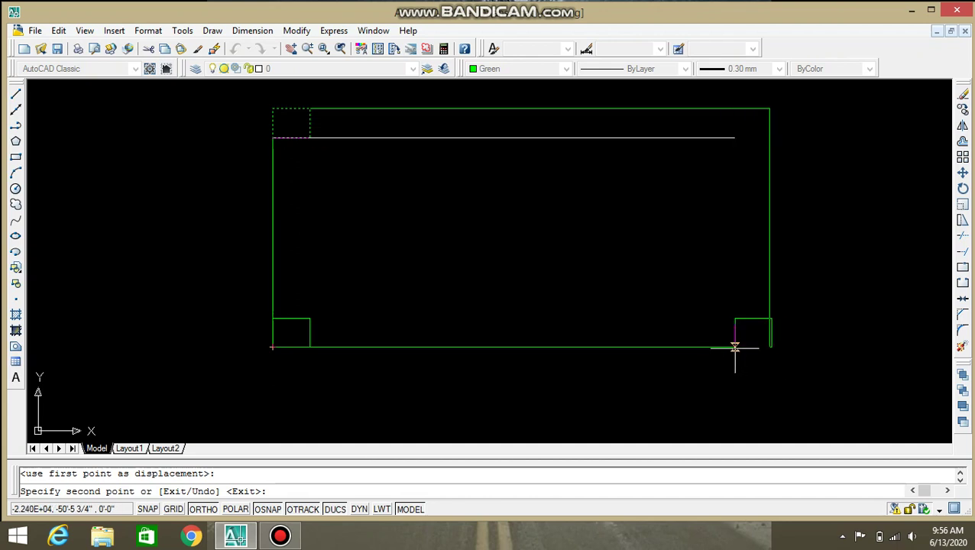
click(731, 347)
scroll(732, 314, up, 2)
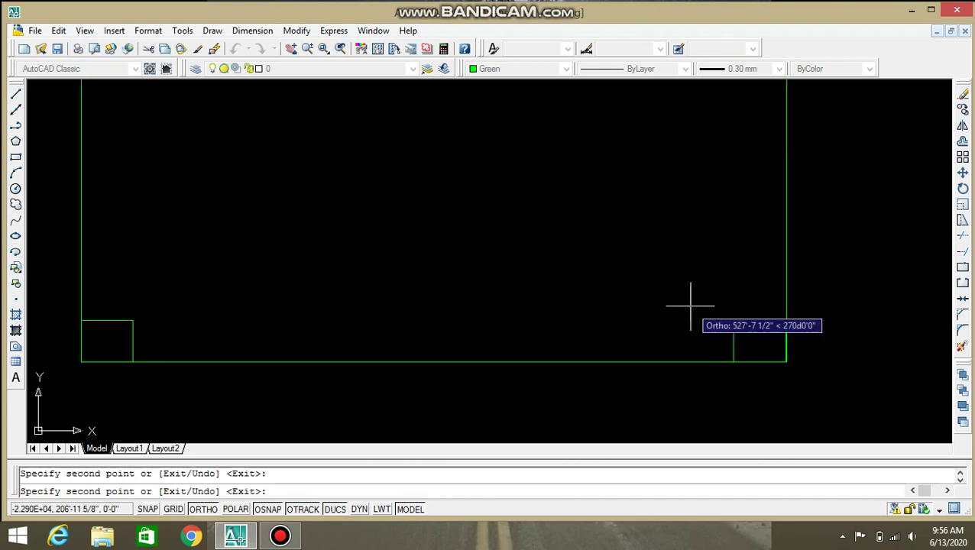
middle_drag(689, 309, 618, 320)
scroll(646, 326, down, 2)
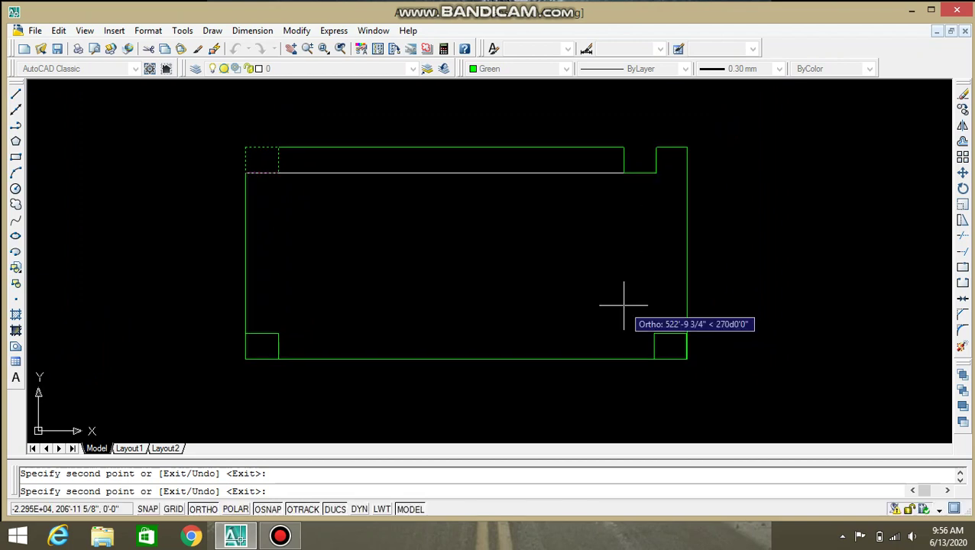
key(Escape)
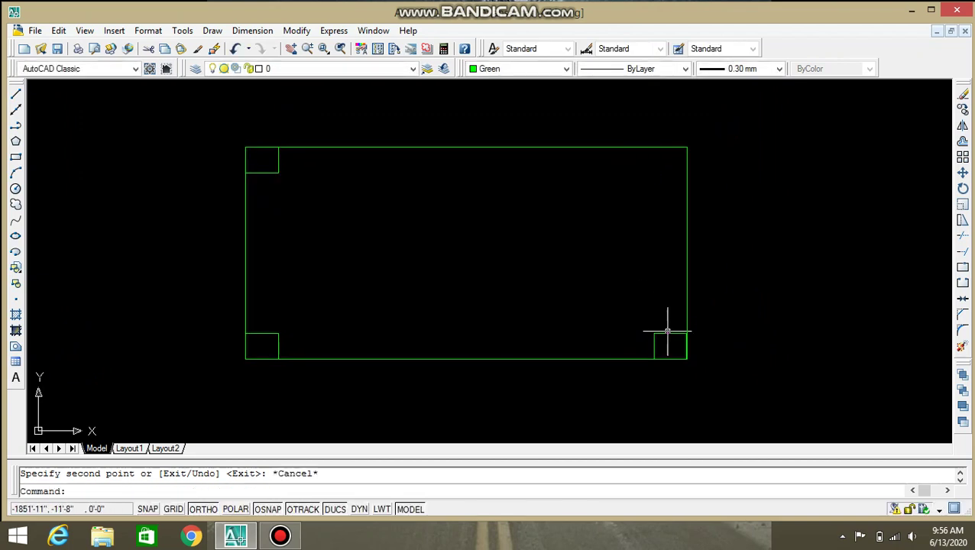
click(669, 333)
key(Delete)
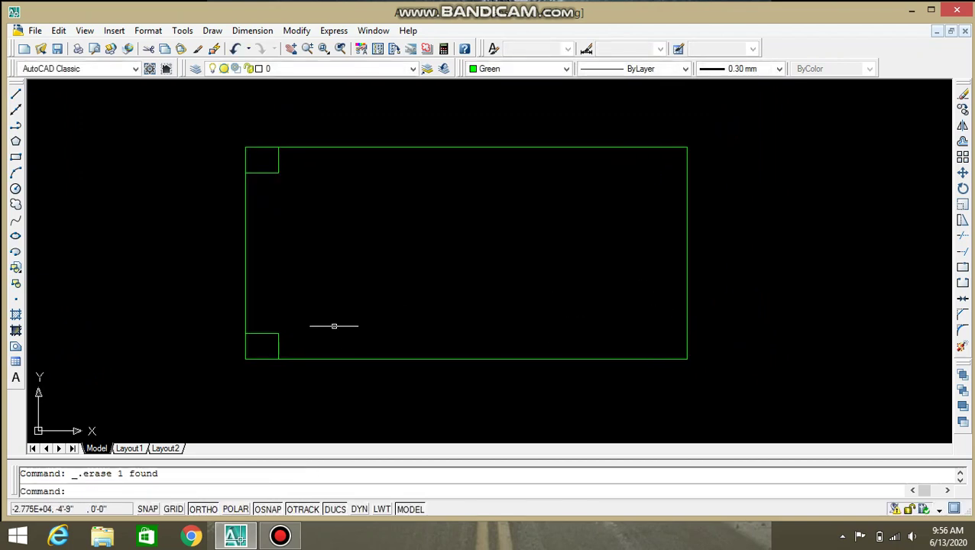
Copy the bottom-left square into the bottom-right and top-right corners.
click(278, 333)
text(c)
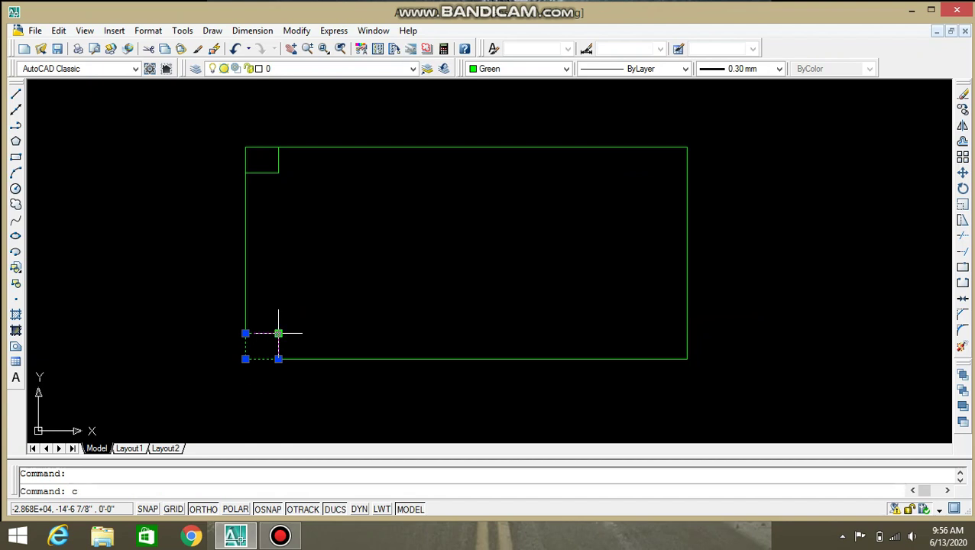
text(o)
key(Return)
middle_drag(335, 332, 333, 313)
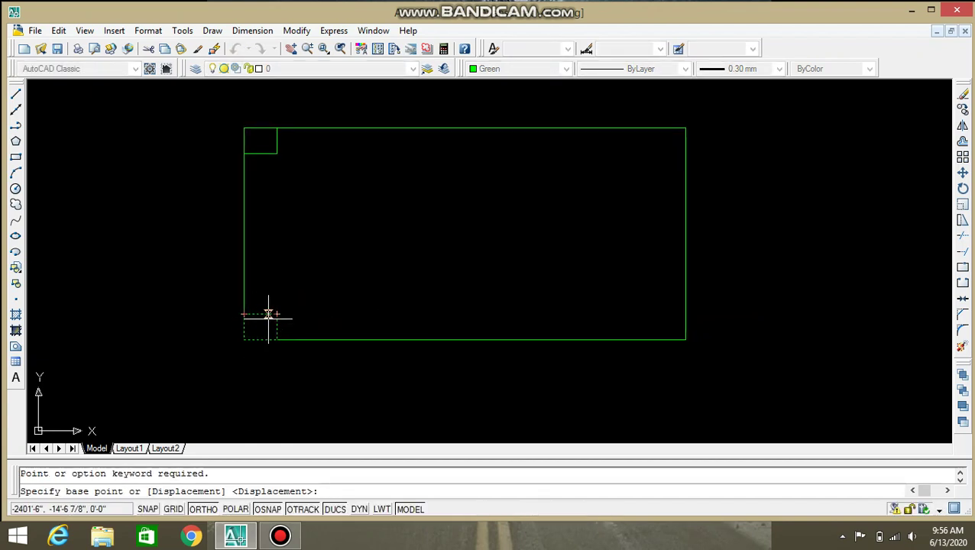
click(277, 339)
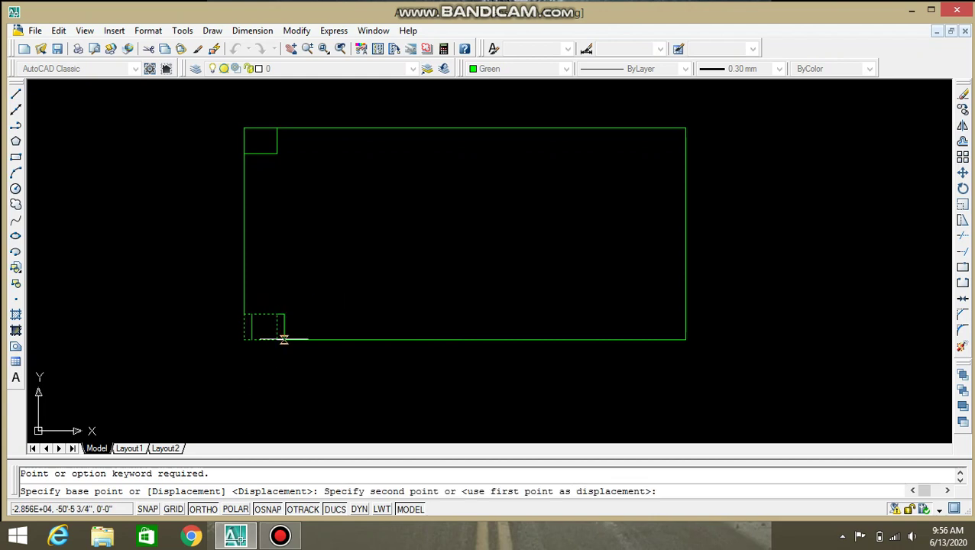
click(685, 339)
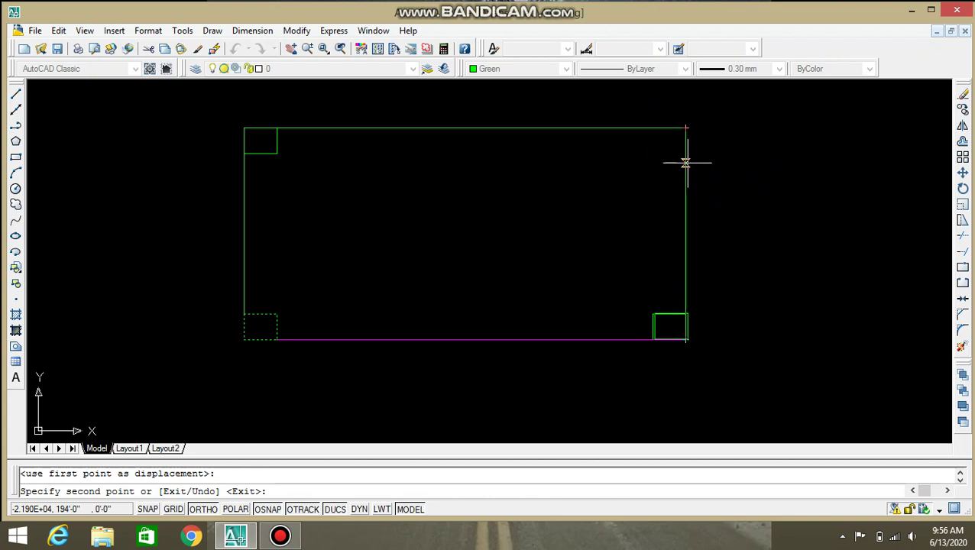
click(685, 153)
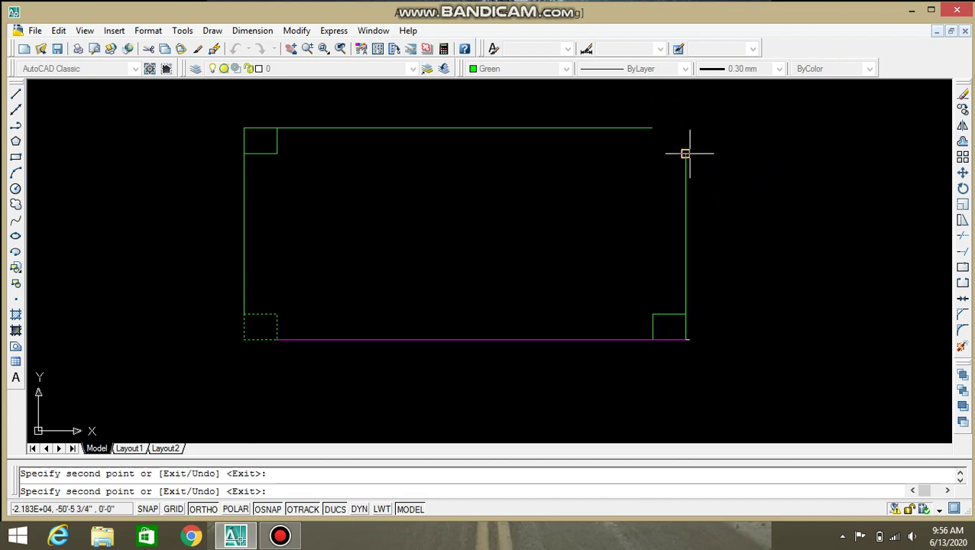
key(Escape)
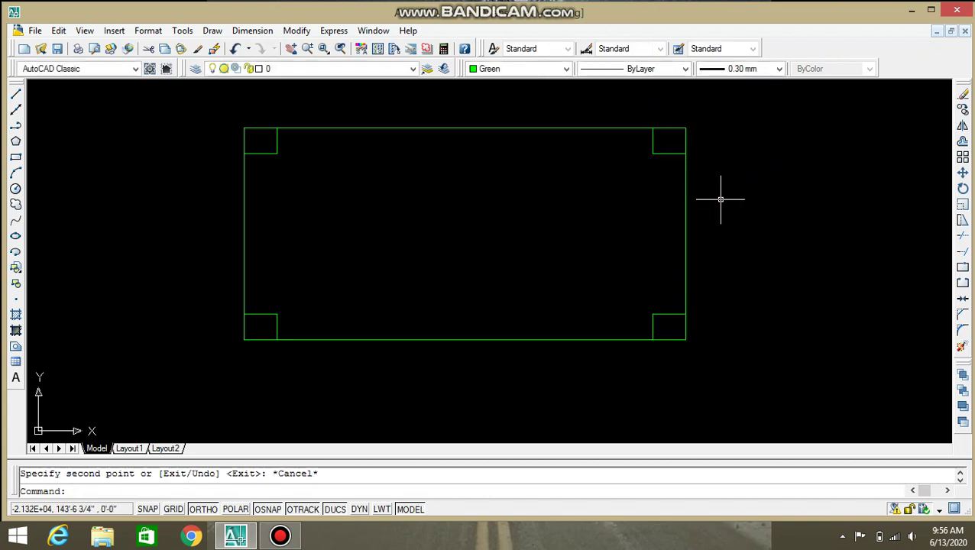
mouse_move(721, 196)
middle_down()
mouse_move(700, 191)
mouse_move(719, 222)
middle_up()
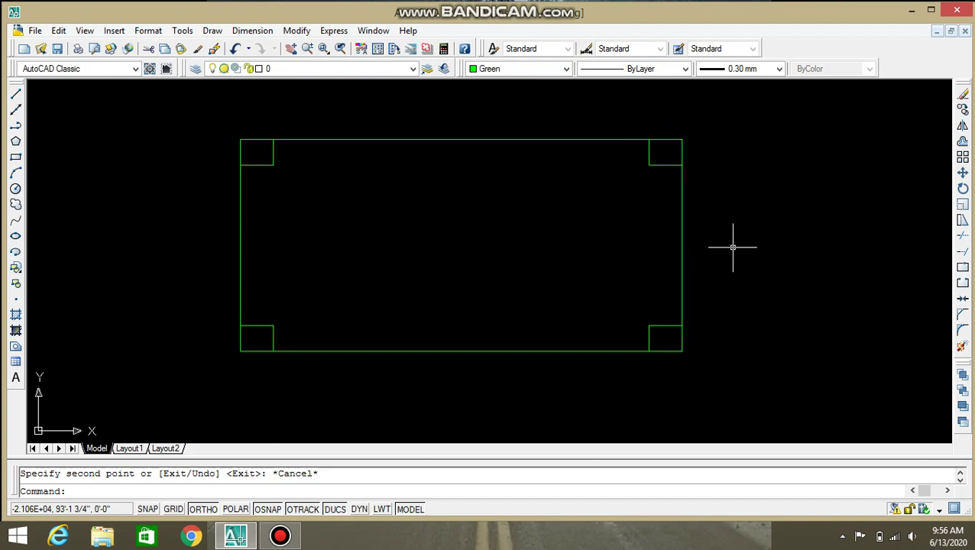
mouse_move(742, 224)
middle_down()
mouse_move(742, 245)
mouse_move(730, 241)
middle_up()
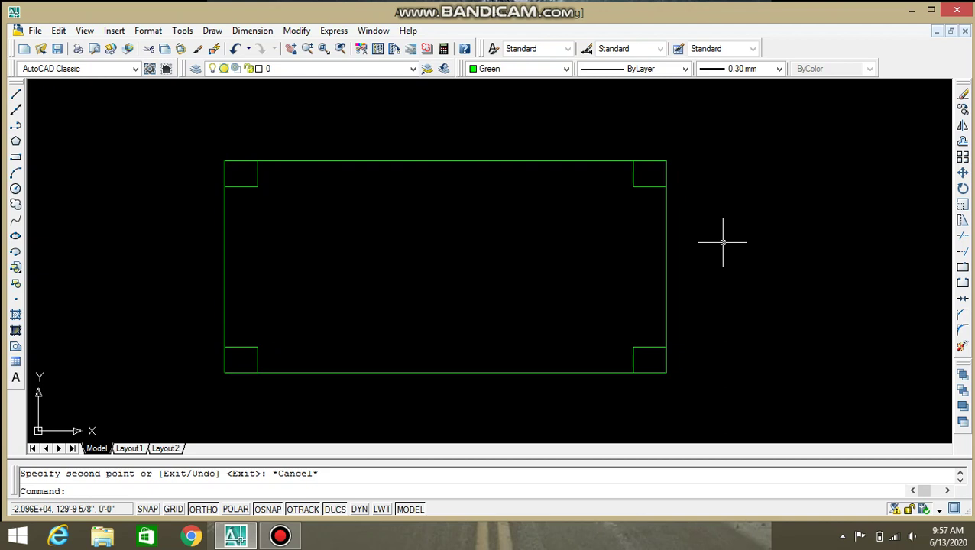
key(Escape)
middle_drag(706, 231, 701, 234)
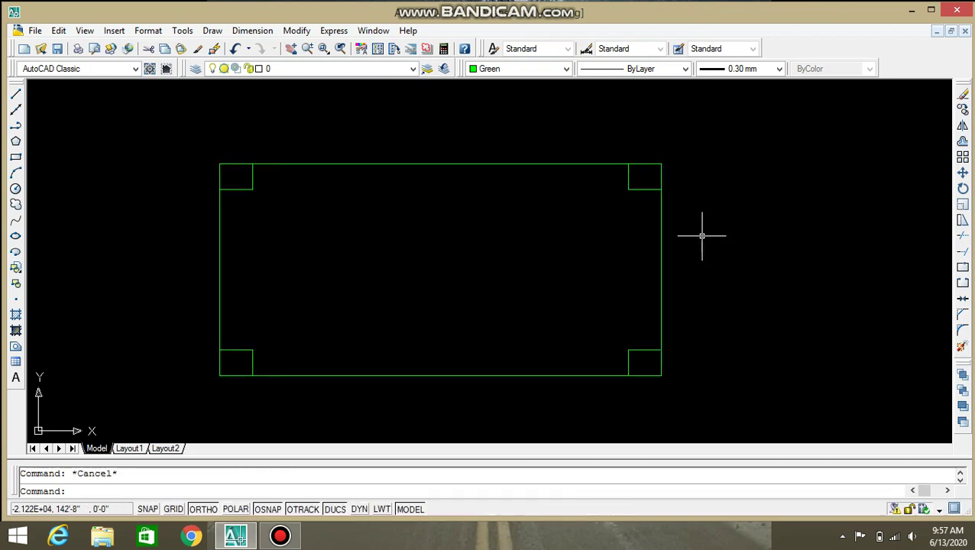
Offset the table-top rectangle 20' outward to form the outer slab outline.
text(o)
key(Return)
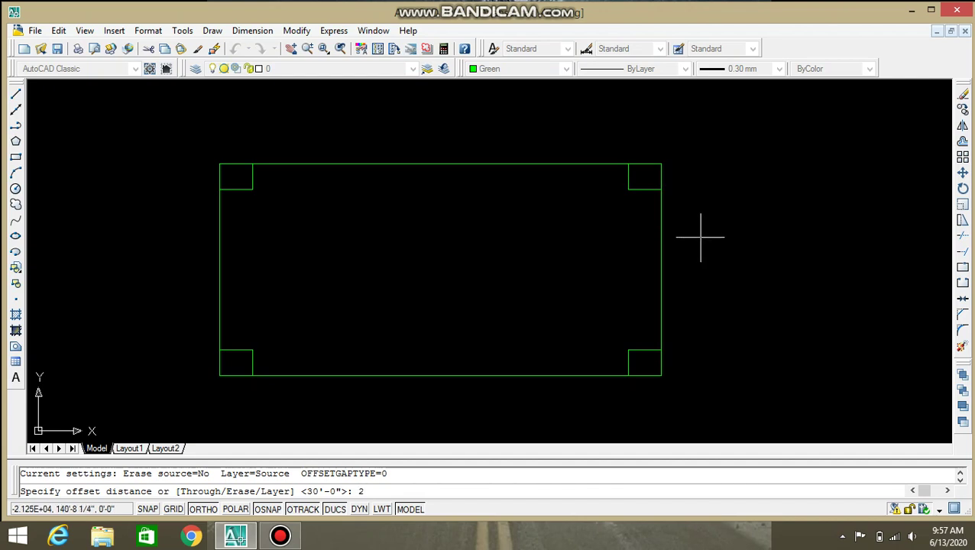
text(0)
key(Return)
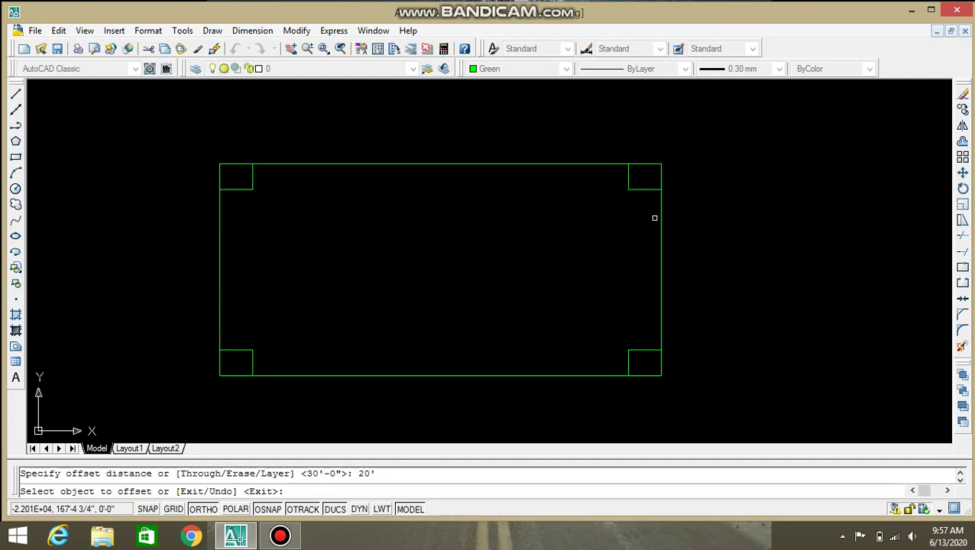
click(597, 166)
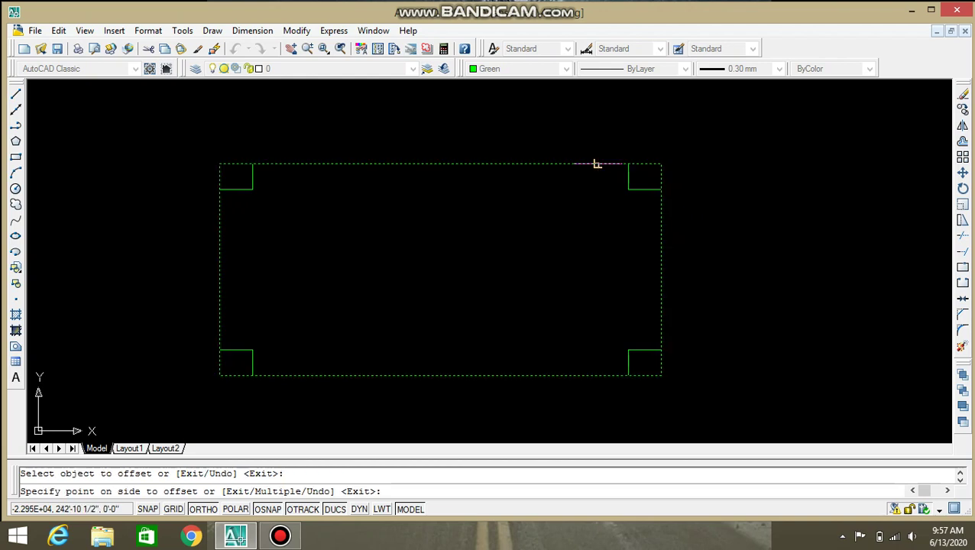
click(601, 131)
mouse_move(553, 214)
middle_down()
mouse_move(551, 201)
mouse_move(569, 206)
middle_up()
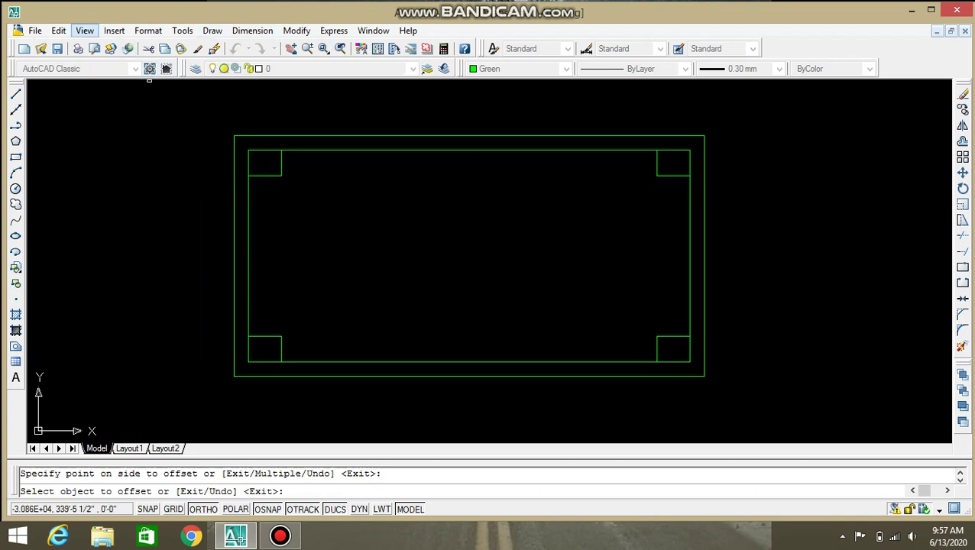
click(84, 30)
mouse_move(107, 238)
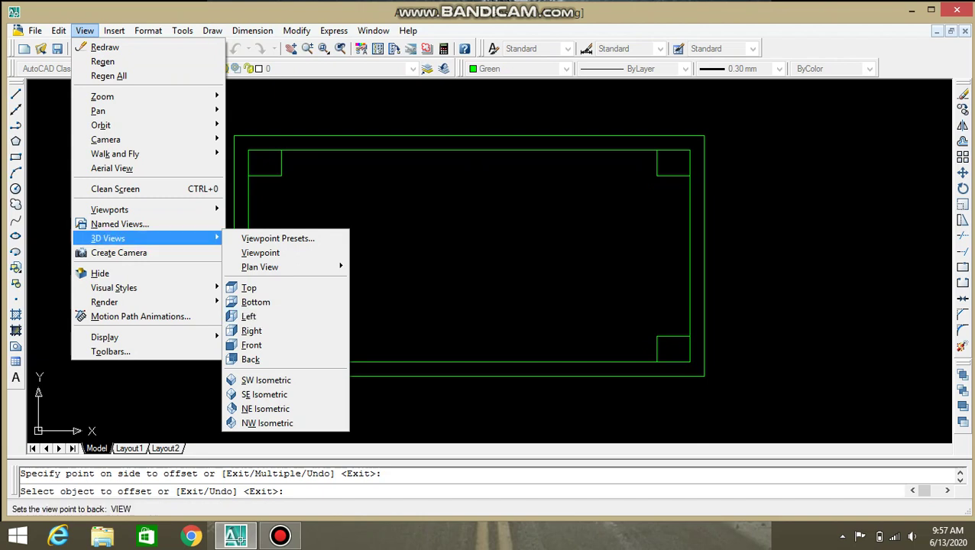
Switch to the SW Isometric view and zoom so the slab outlines fill the screen.
click(266, 380)
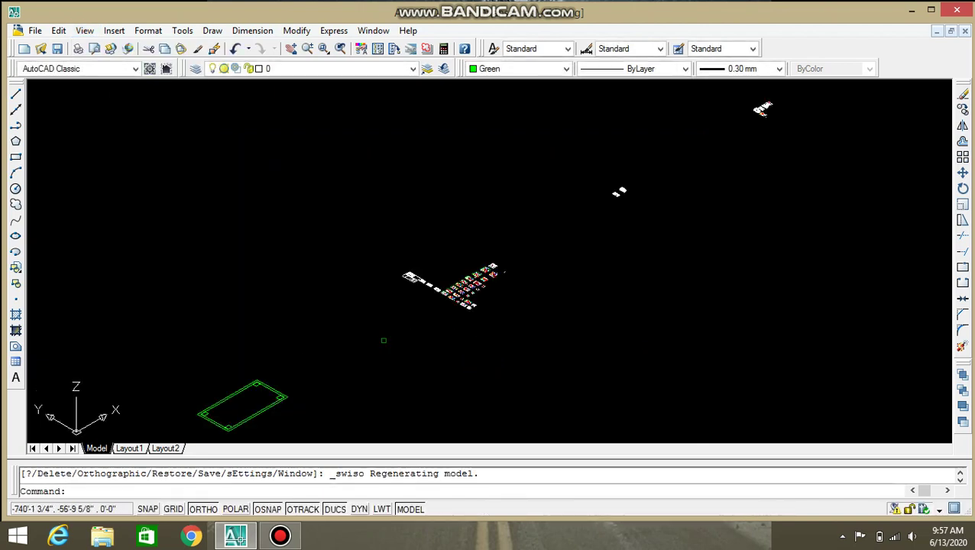
middle_drag(384, 340, 687, 149)
scroll(646, 191, up, 3)
scroll(492, 227, up, 2)
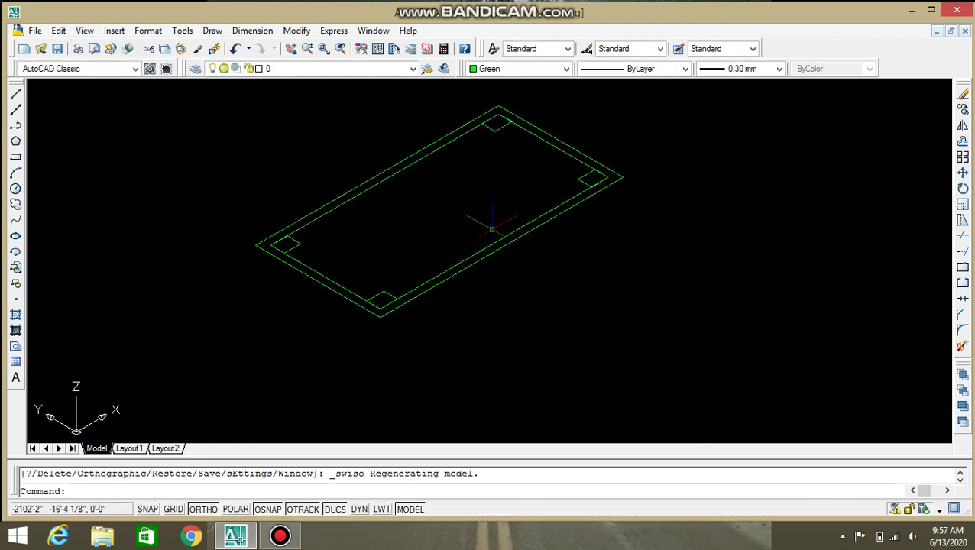
middle_drag(448, 167, 454, 191)
middle_drag(420, 242, 412, 264)
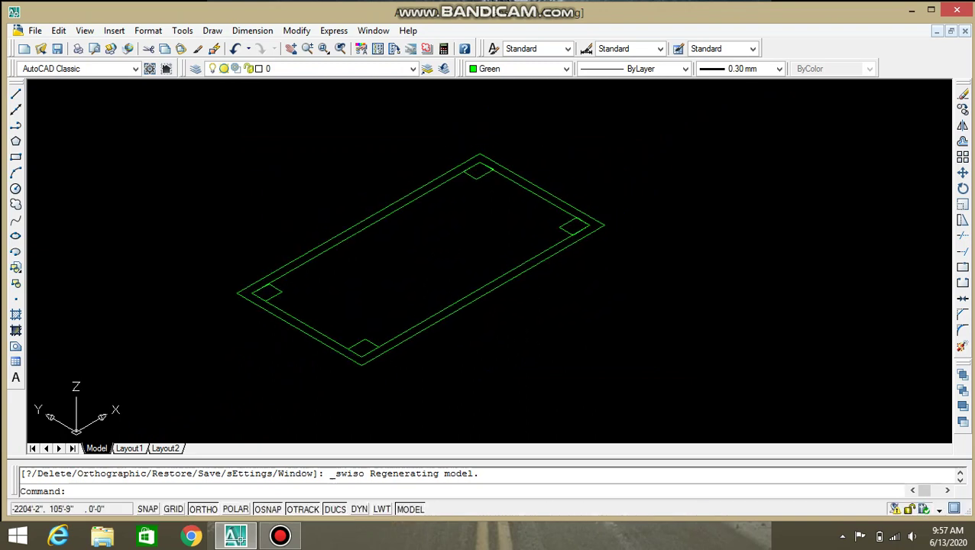
middle_drag(315, 284, 288, 291)
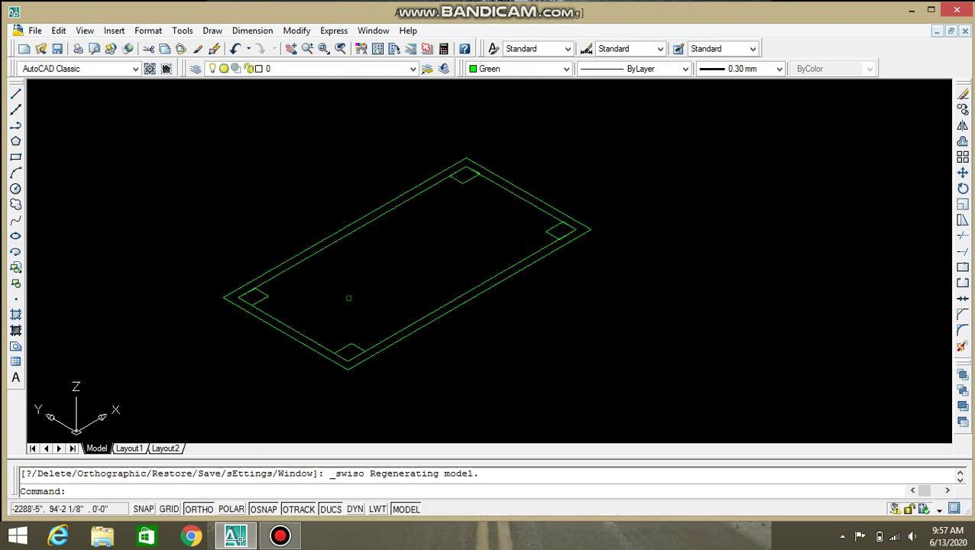
middle_drag(342, 291, 322, 294)
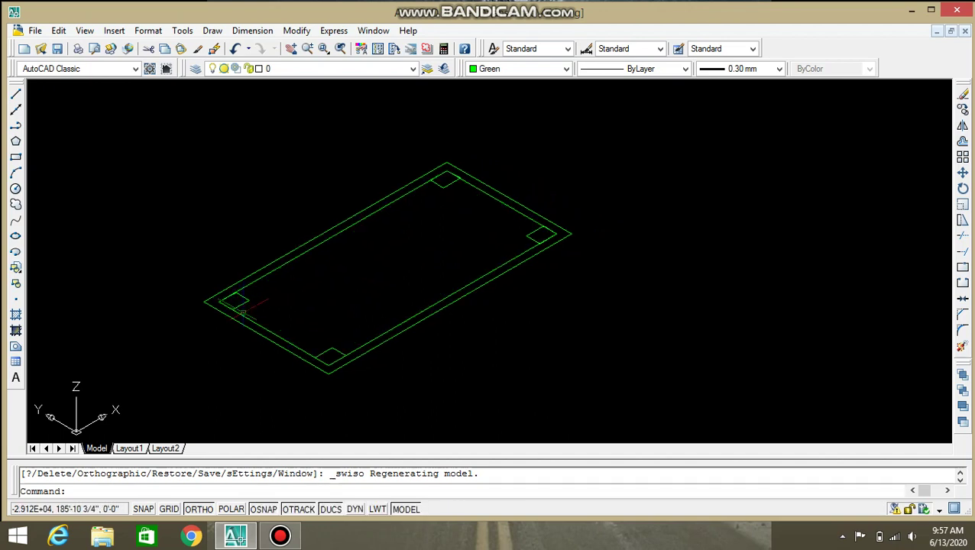
scroll(242, 309, up, 2)
Extrude the four corner squares 500' upward into columns.
click(240, 299)
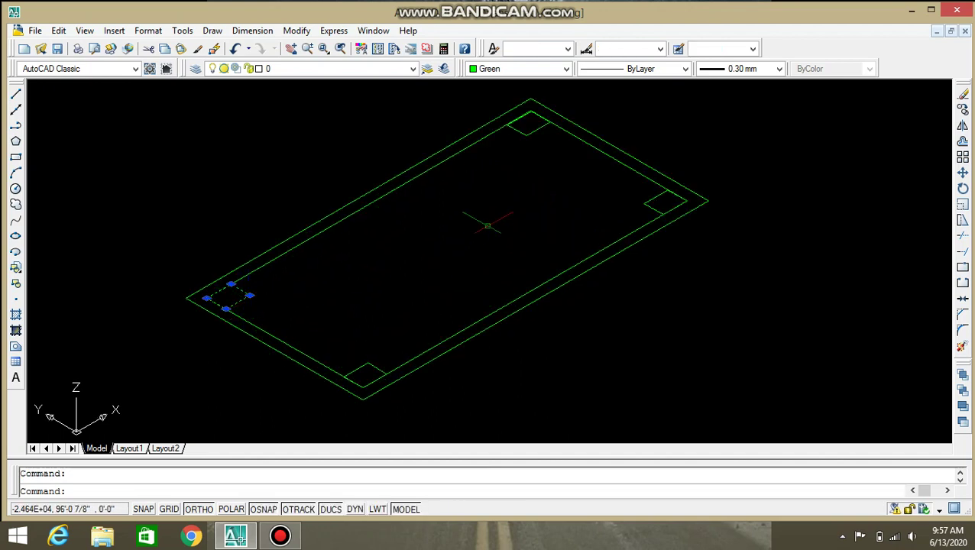
click(526, 124)
click(648, 200)
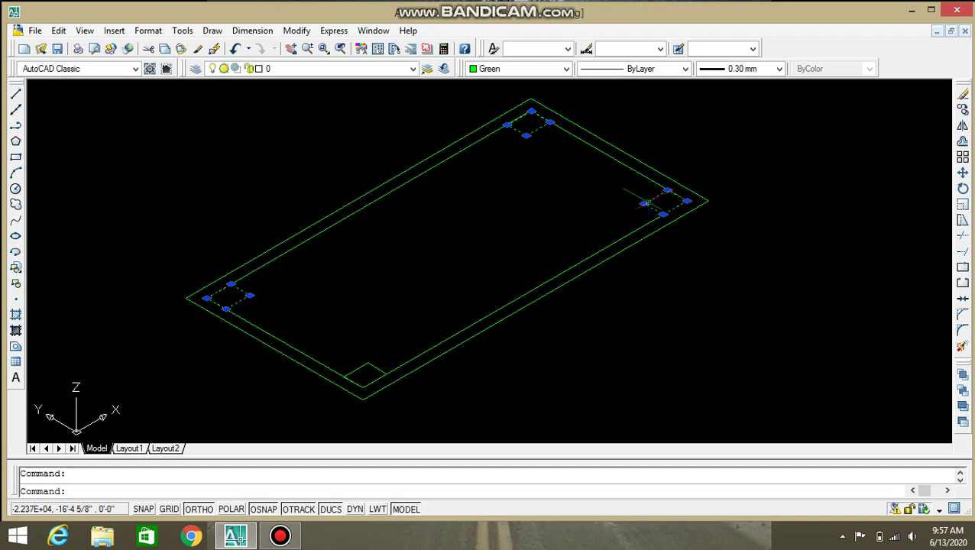
click(359, 365)
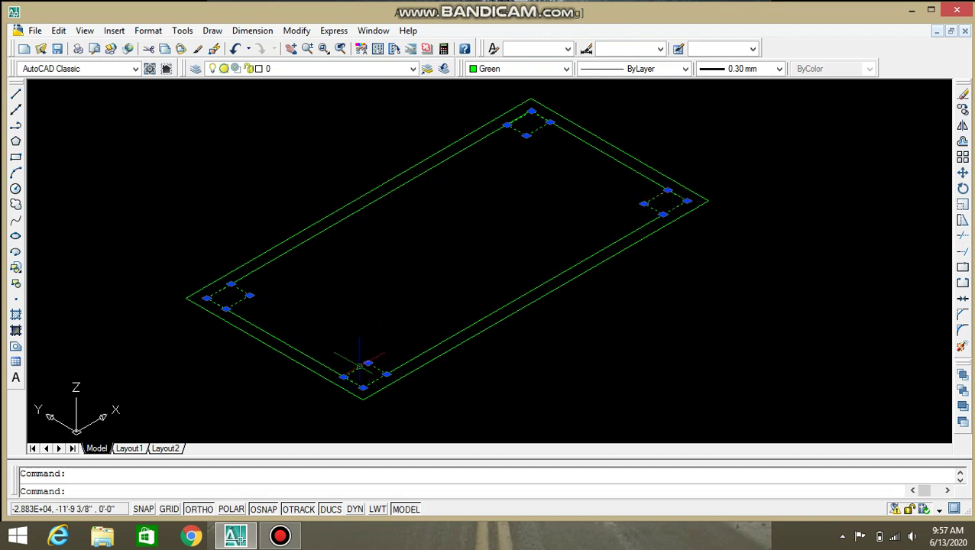
text(ext)
key(Return)
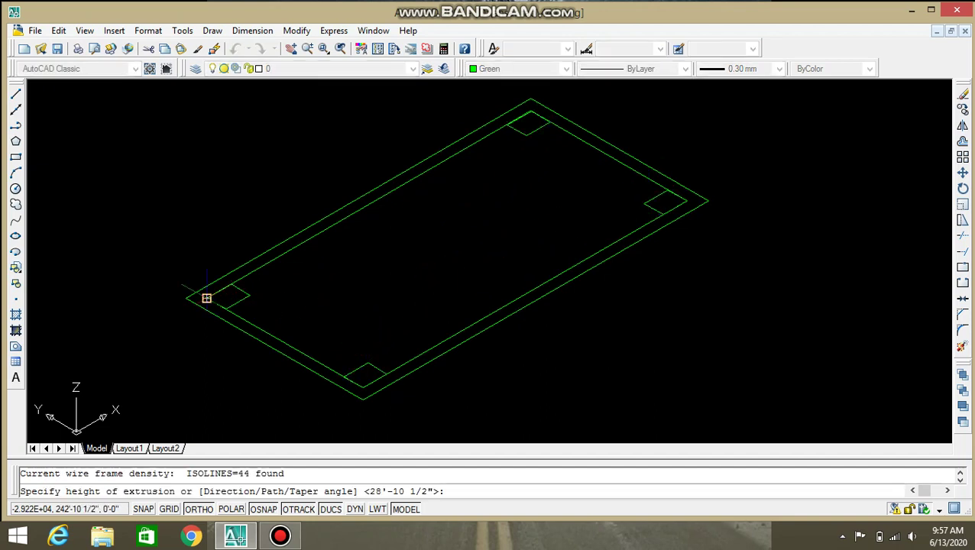
click(207, 295)
middle_drag(207, 147, 201, 185)
text(500)
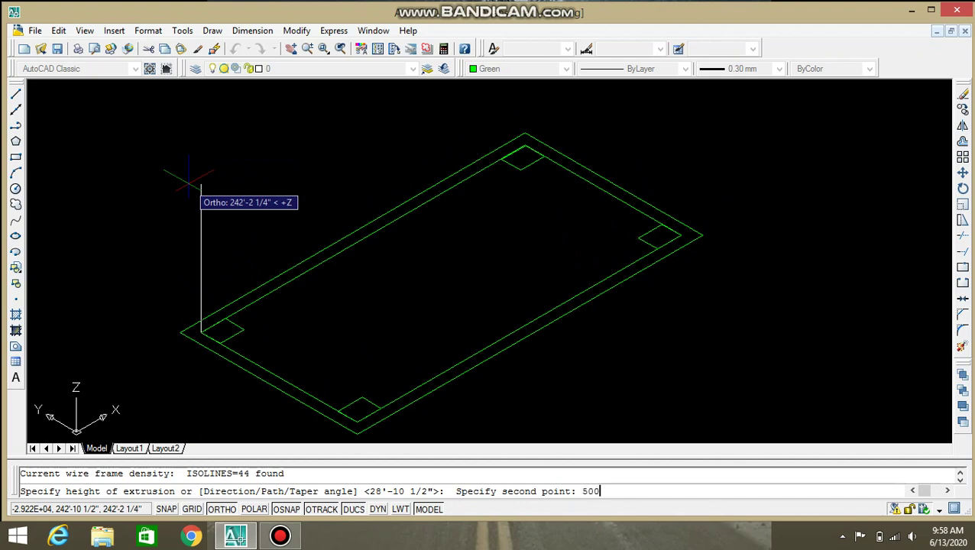
text(')
key(Return)
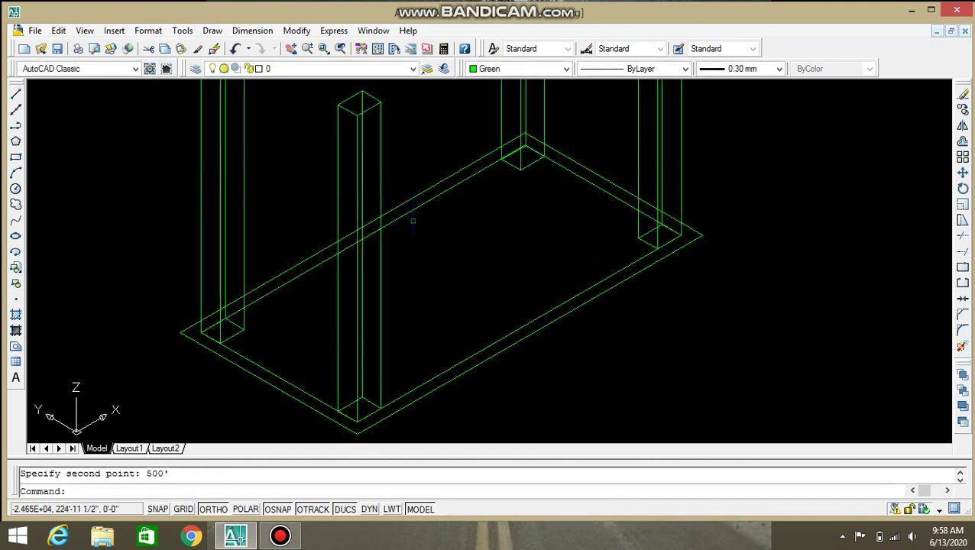
scroll(379, 297, up, 2)
scroll(379, 296, down, 4)
scroll(352, 217, up, 1)
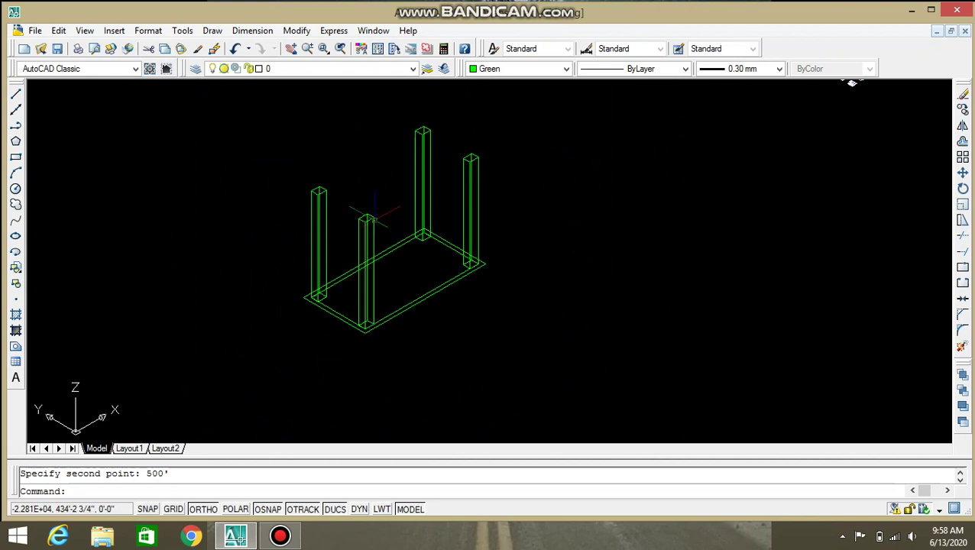
scroll(321, 220, up, 2)
scroll(344, 233, down, 2)
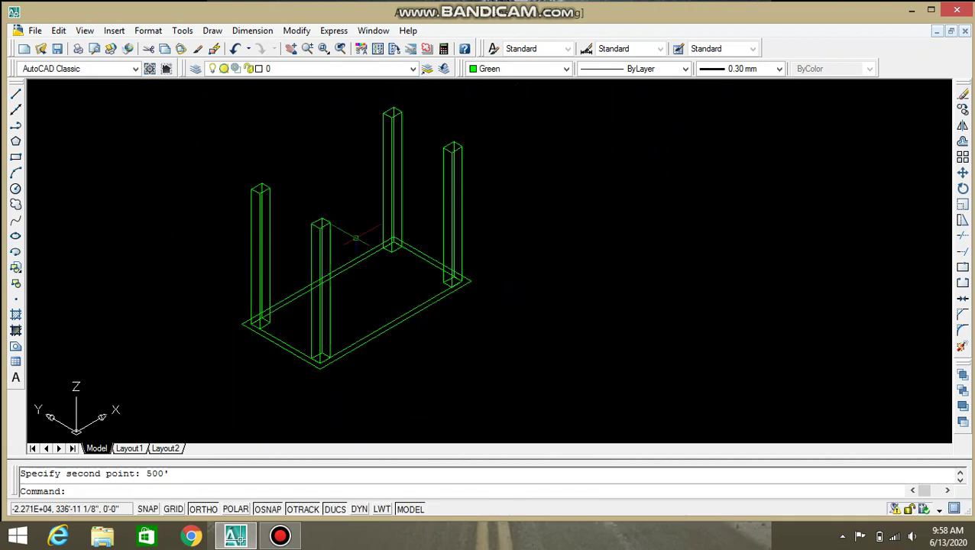
scroll(344, 233, down, 1)
scroll(337, 208, up, 2)
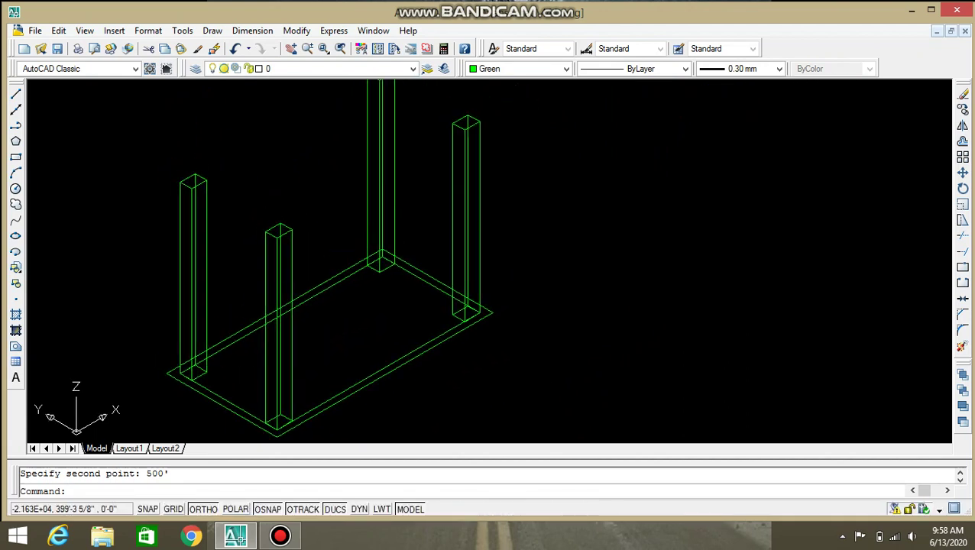
middle_drag(311, 207, 425, 255)
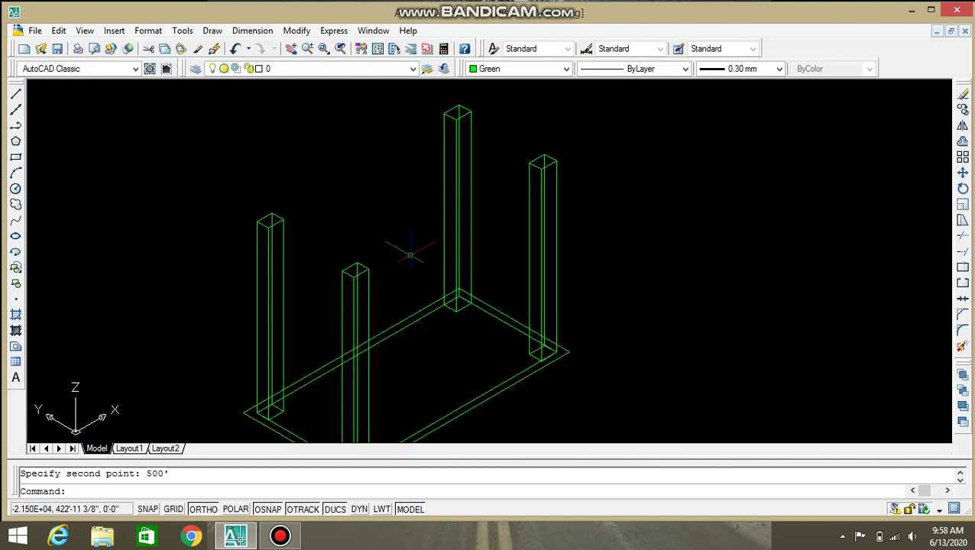
mouse_move(608, 223)
middle_down()
mouse_move(647, 237)
mouse_move(669, 257)
mouse_move(660, 270)
middle_up()
key(Escape)
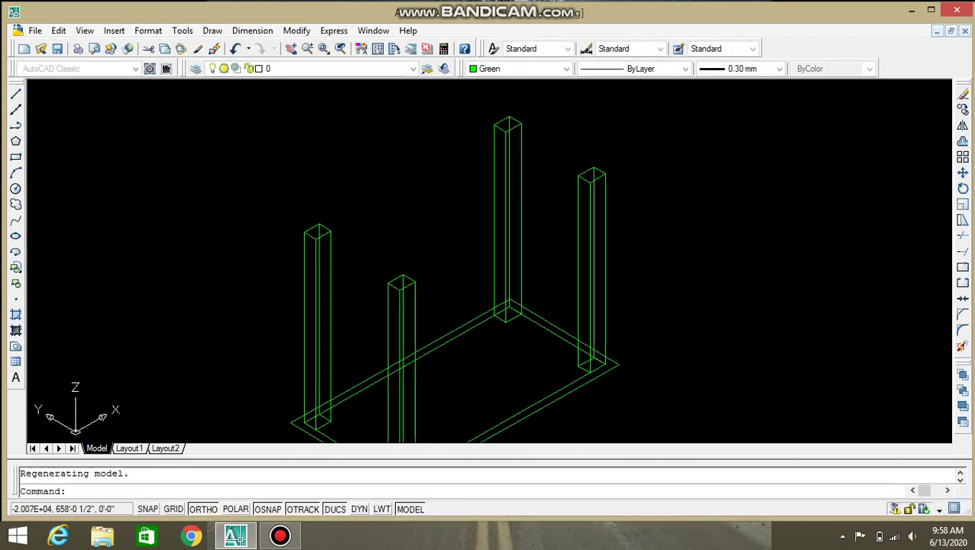
middle_drag(660, 270, 662, 264)
scroll(393, 225, up, 2)
middle_drag(393, 226, 403, 265)
key(Escape)
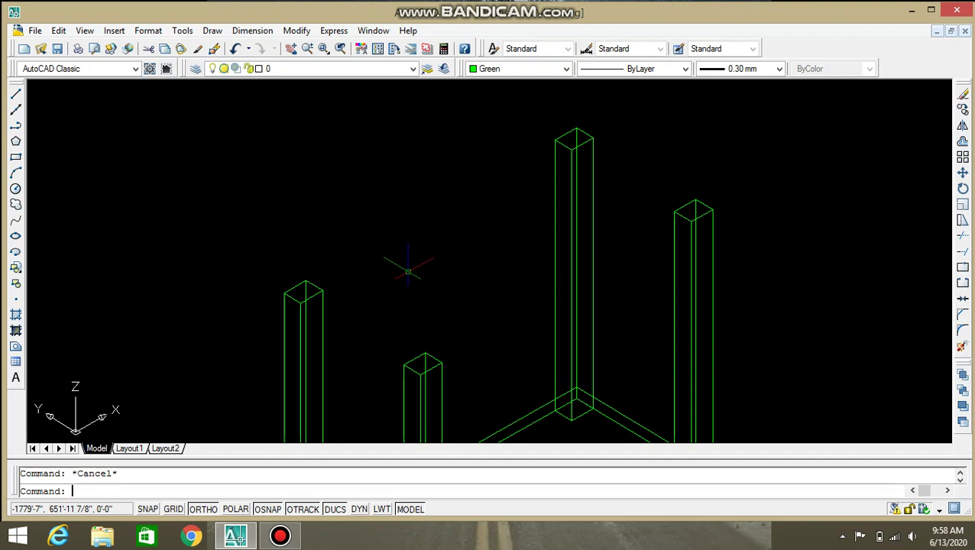
text(rec)
Draw a top-beam rectangle from a column top to the back column's top.
key(Return)
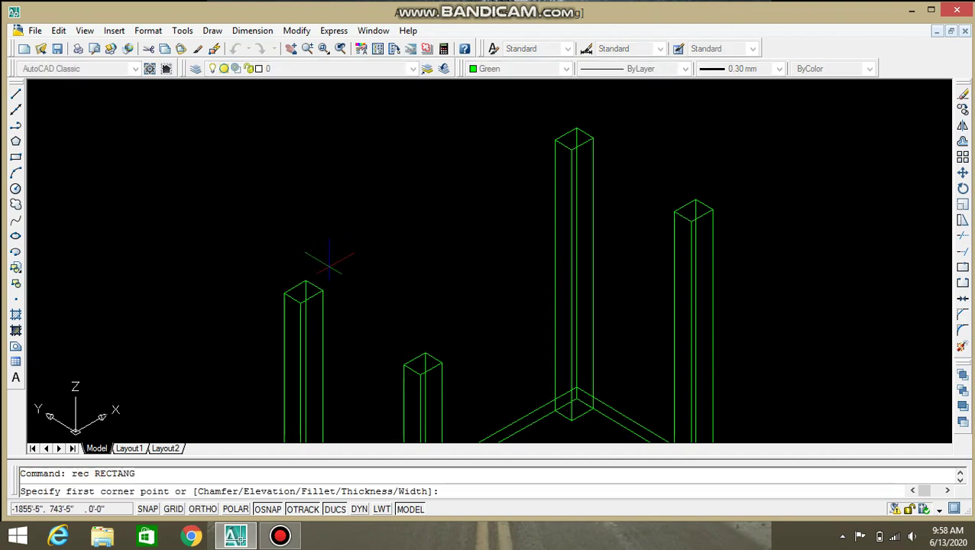
click(305, 281)
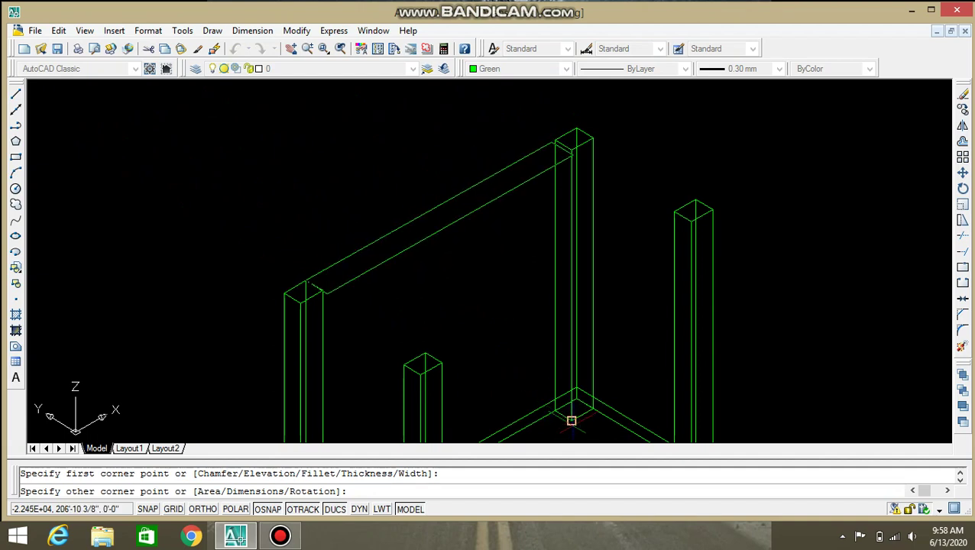
click(572, 420)
middle_drag(581, 370, 502, 352)
middle_drag(503, 302, 435, 330)
key(Escape)
Draw a second beam rectangle from the back column top to the far column top.
text(r)
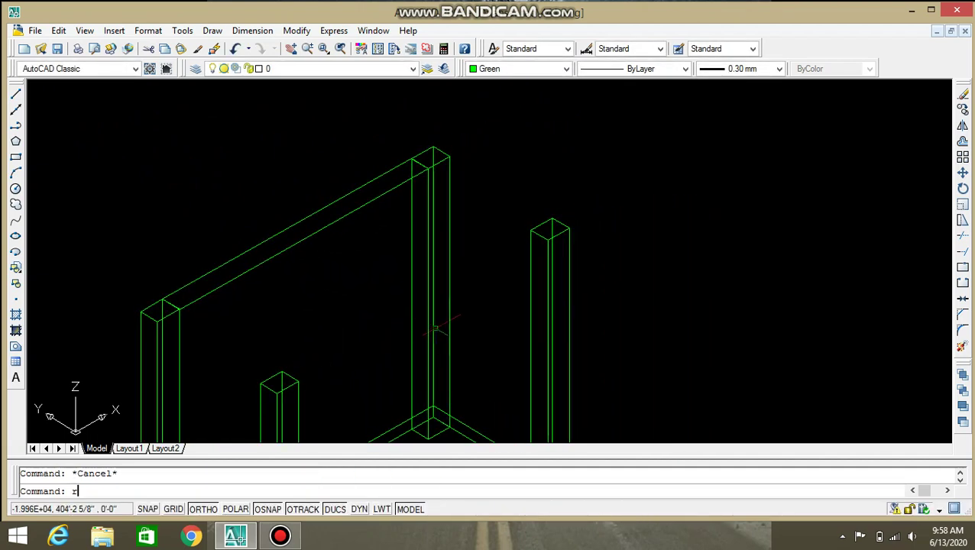
text(ec)
key(Return)
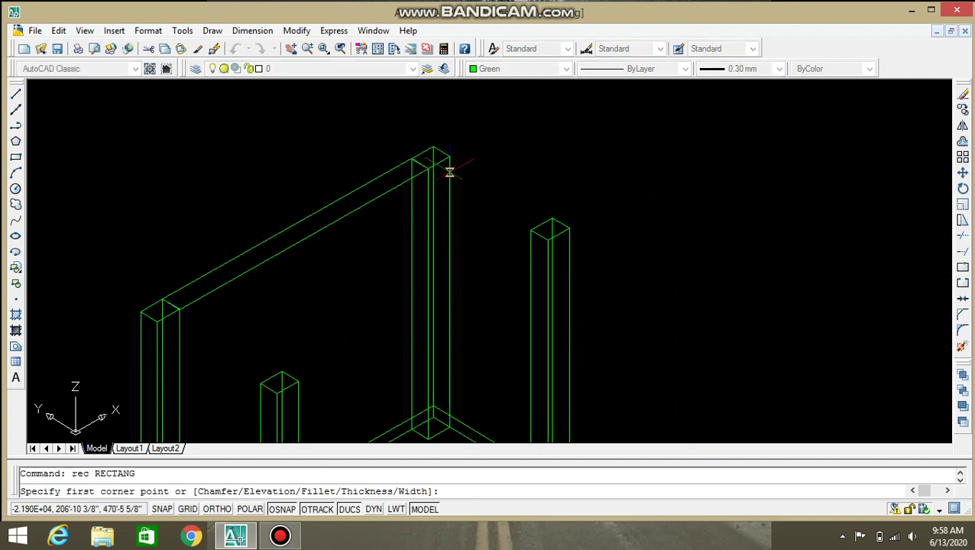
click(449, 156)
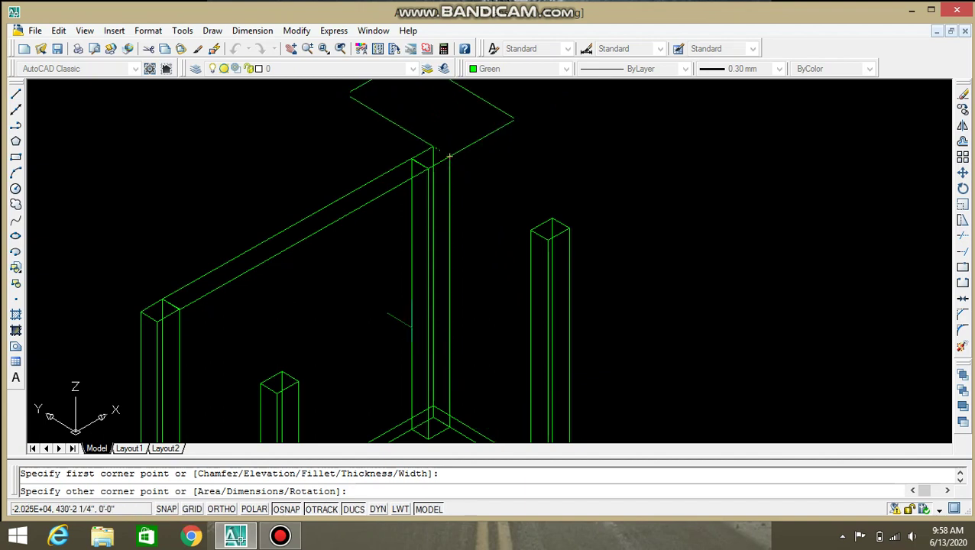
scroll(465, 259, down, 5)
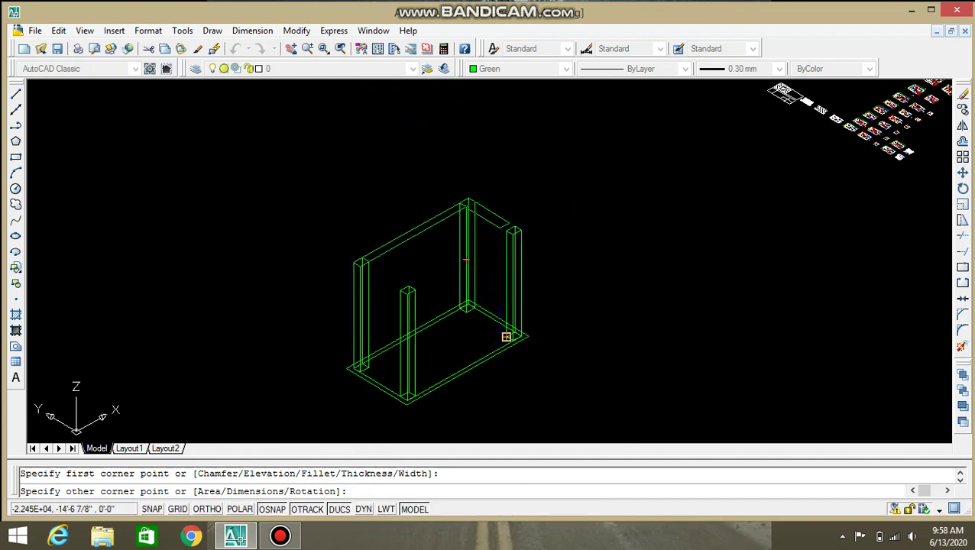
click(505, 337)
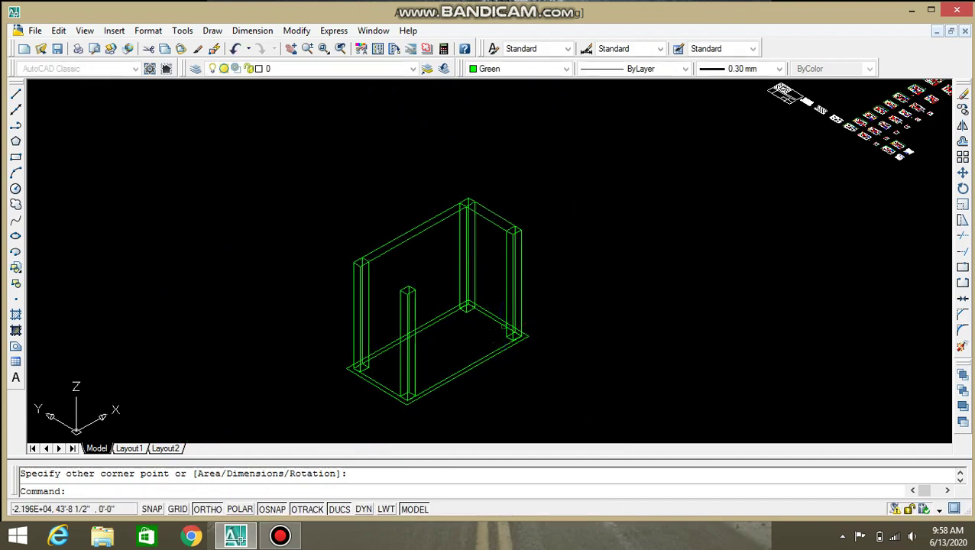
scroll(431, 259, up, 3)
mouse_move(431, 259)
middle_down()
mouse_move(414, 210)
mouse_move(334, 199)
middle_up()
key(Escape)
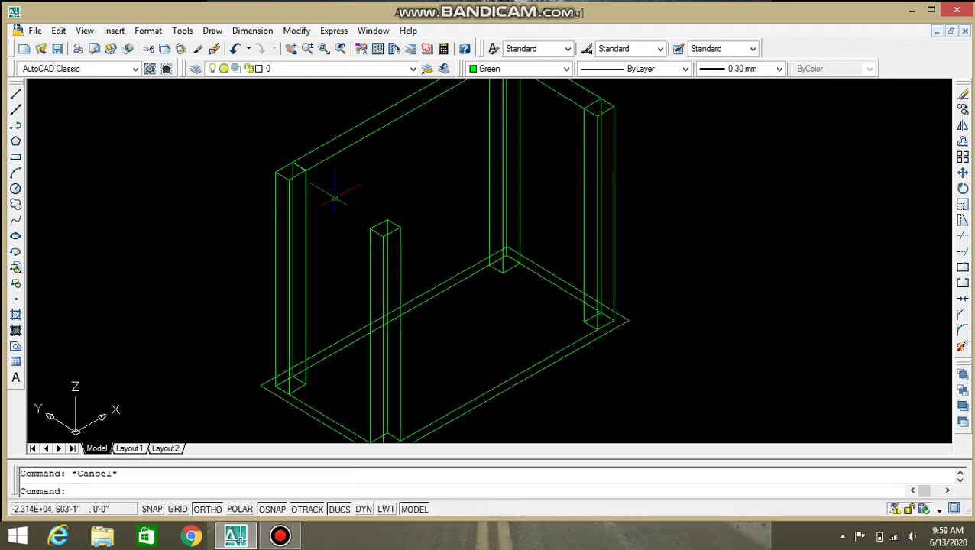
Draw a beam rectangle from a column top to the front column.
text(rec)
key(Return)
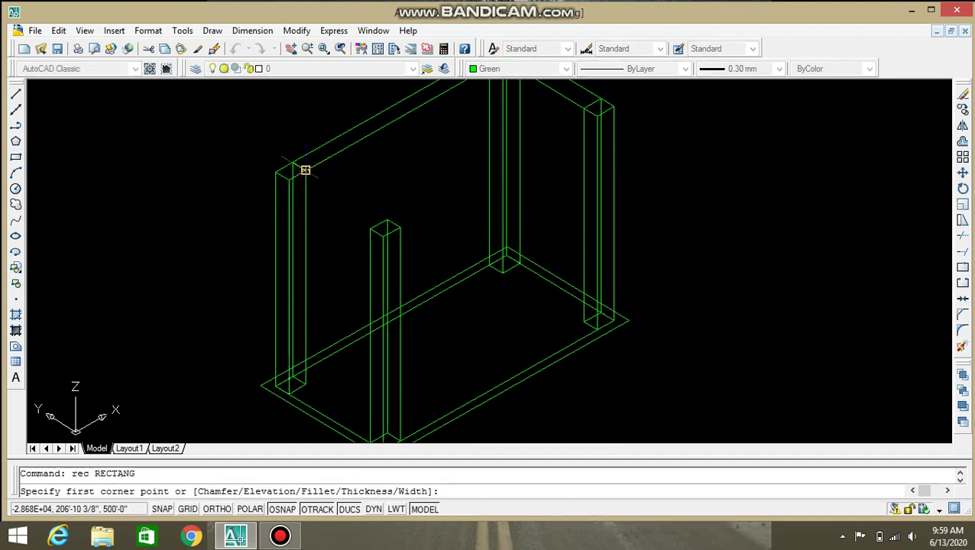
click(305, 169)
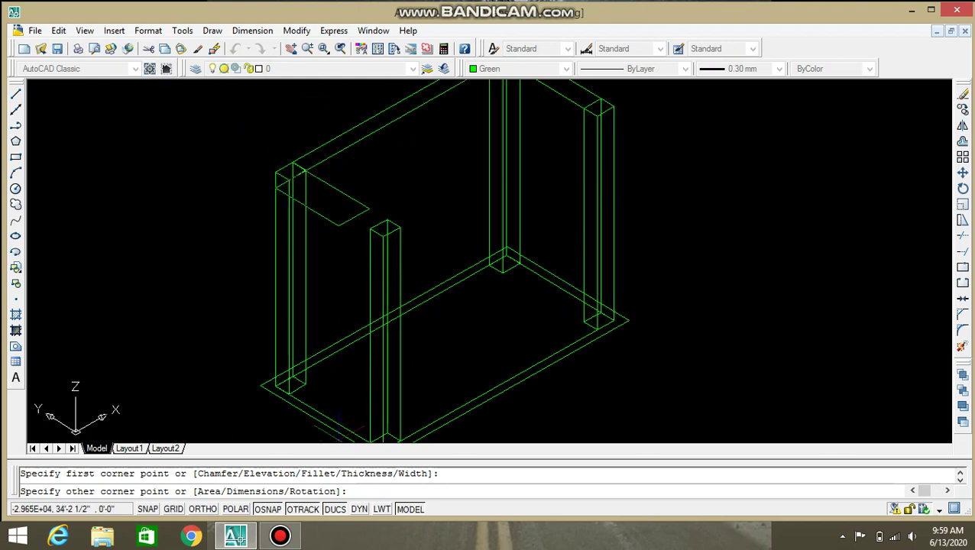
middle_drag(505, 380, 481, 315)
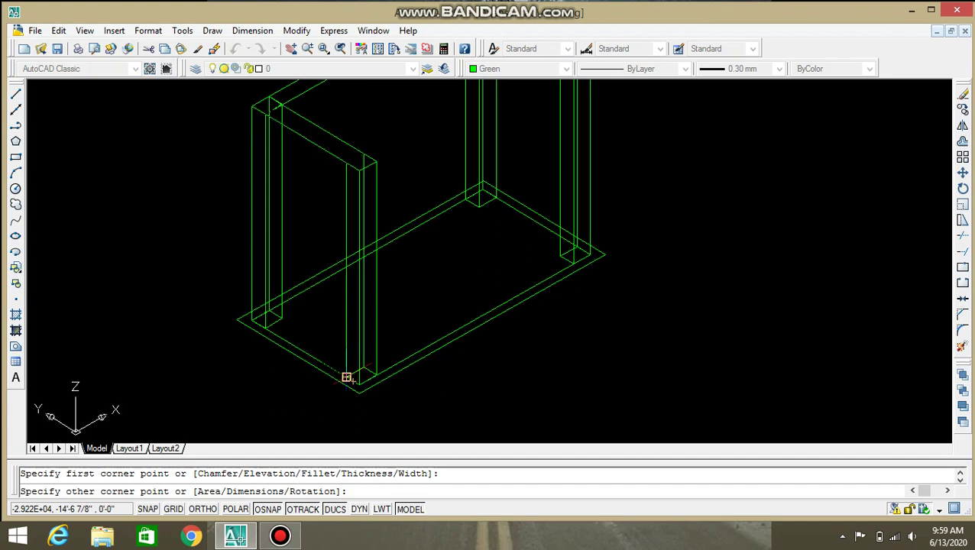
click(345, 376)
scroll(419, 398, down, 3)
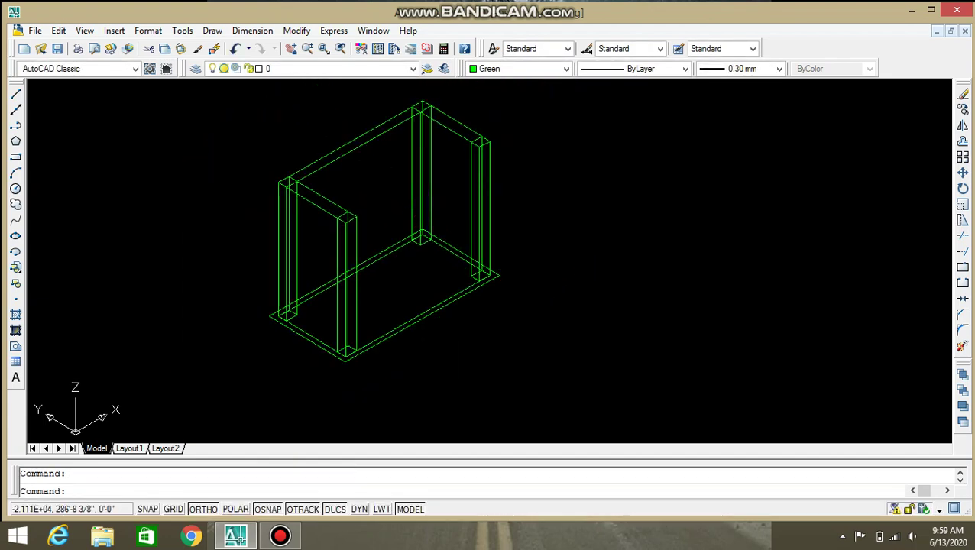
key(Escape)
Draw another beam rectangle from the back column top to the front column endpoint.
text(rec)
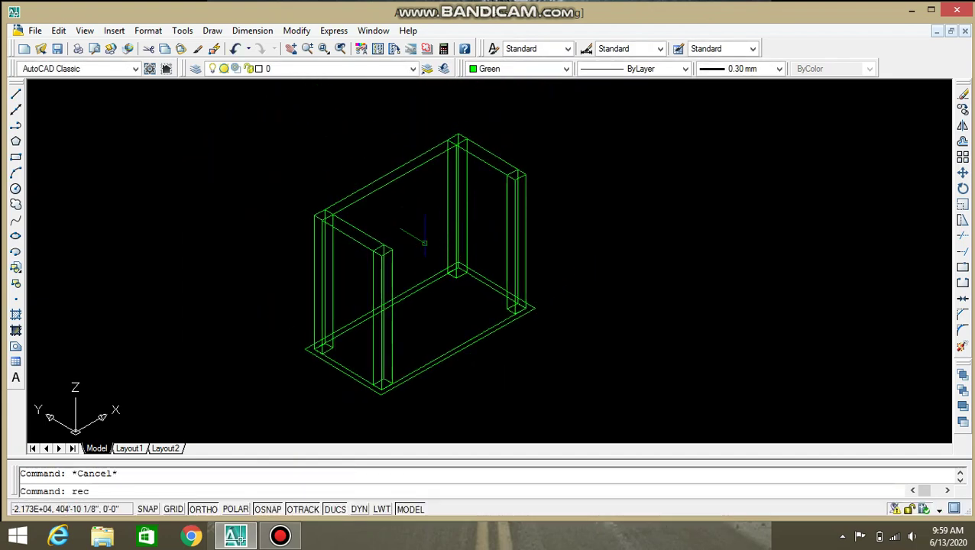
key(Return)
scroll(490, 211, up, 2)
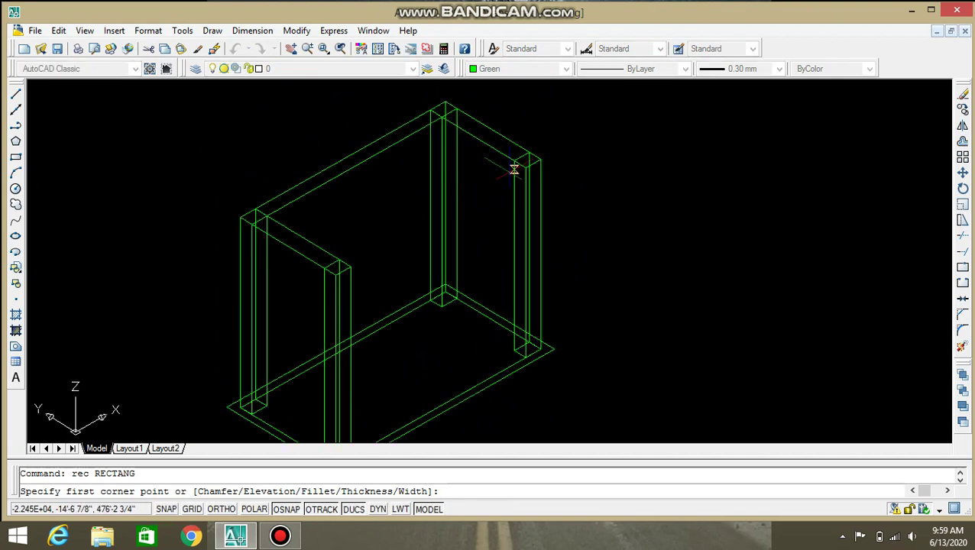
click(514, 160)
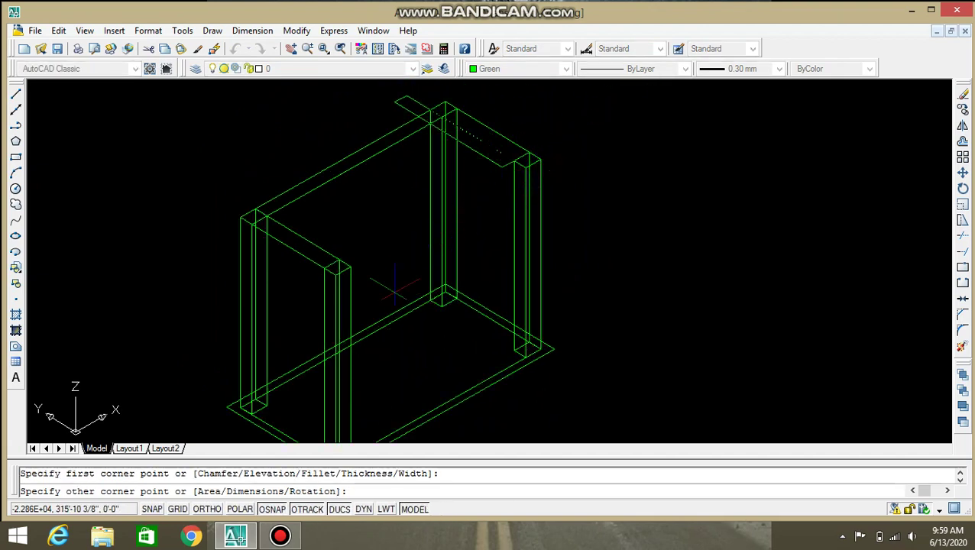
middle_drag(345, 363, 350, 310)
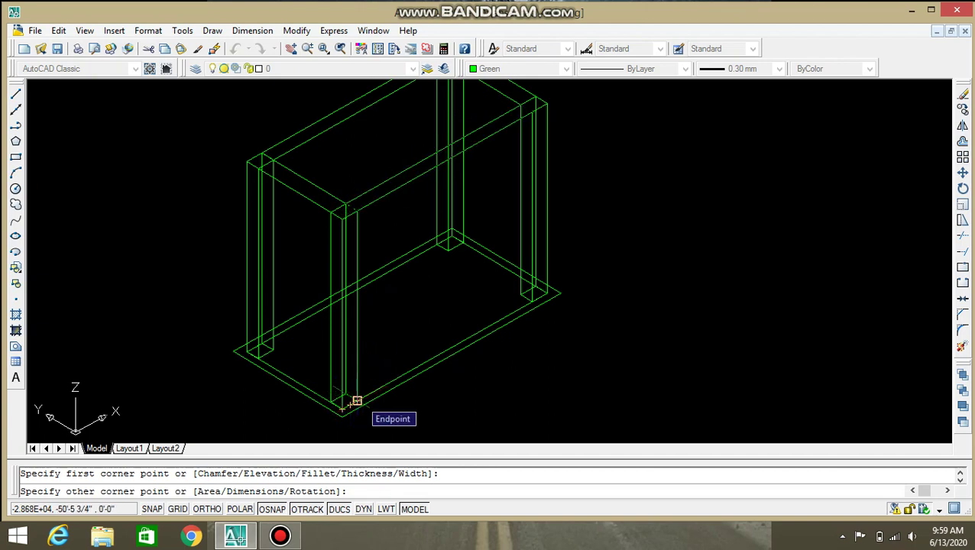
click(341, 406)
shift+middle_drag(341, 407, 422, 217)
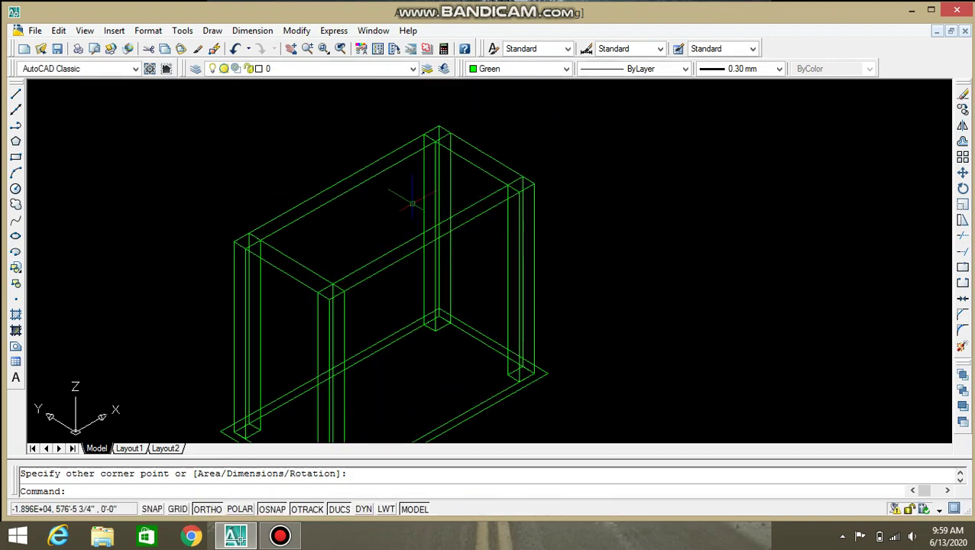
middle_drag(400, 205, 459, 207)
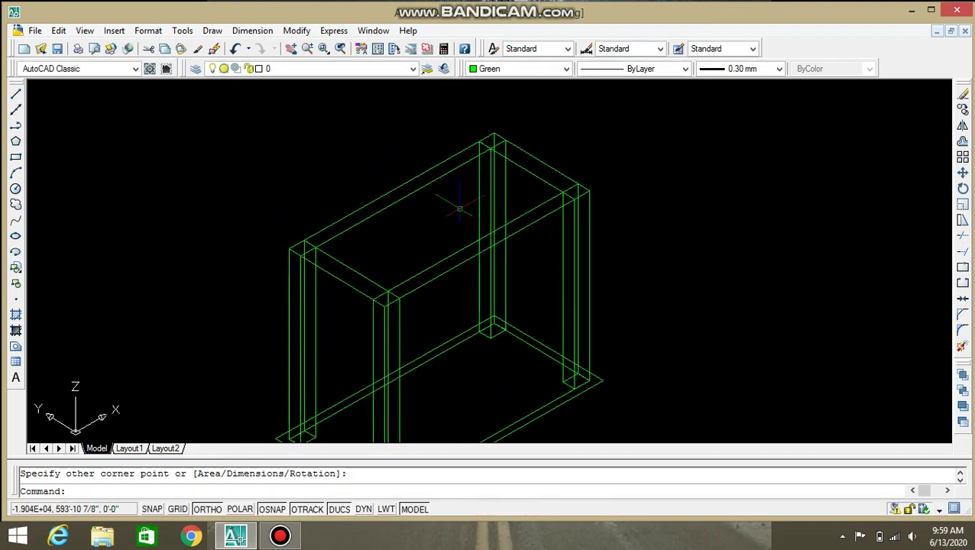
Extrude the long back top rectangle 50' downward into a solid beam.
click(417, 189)
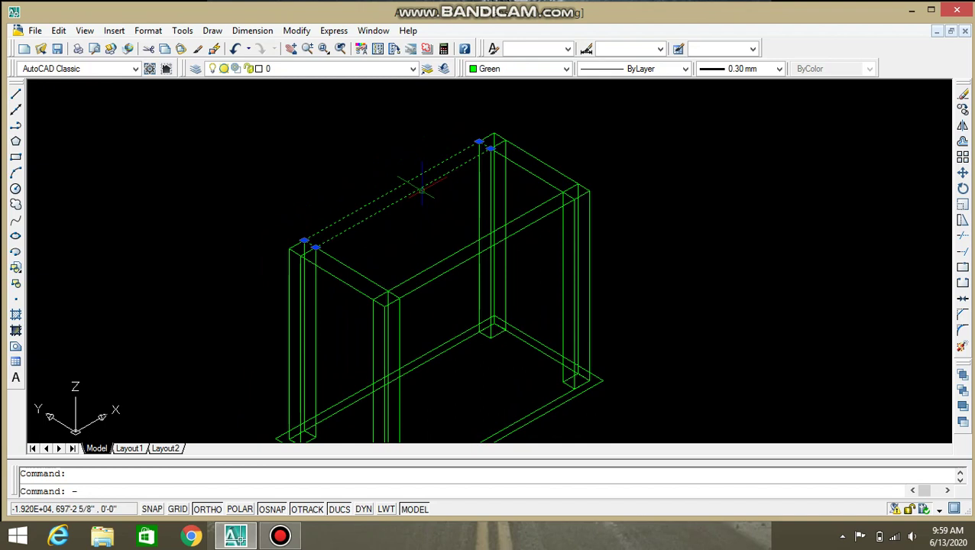
key(Escape)
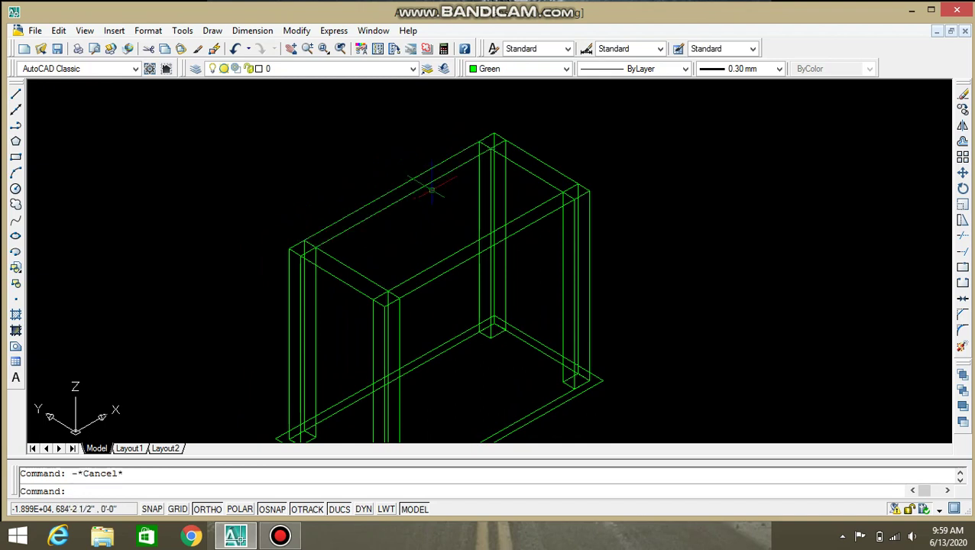
click(430, 181)
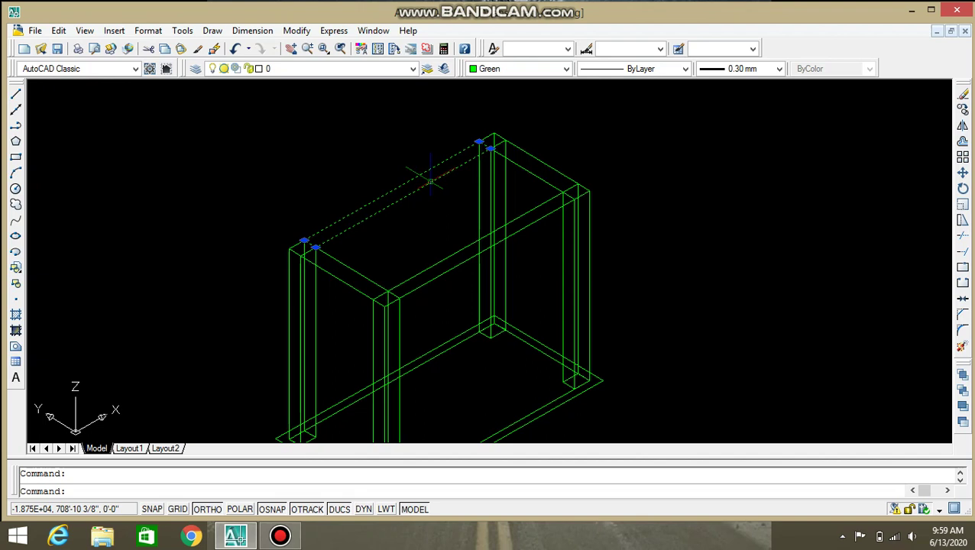
key(Escape)
click(432, 179)
text(ex)
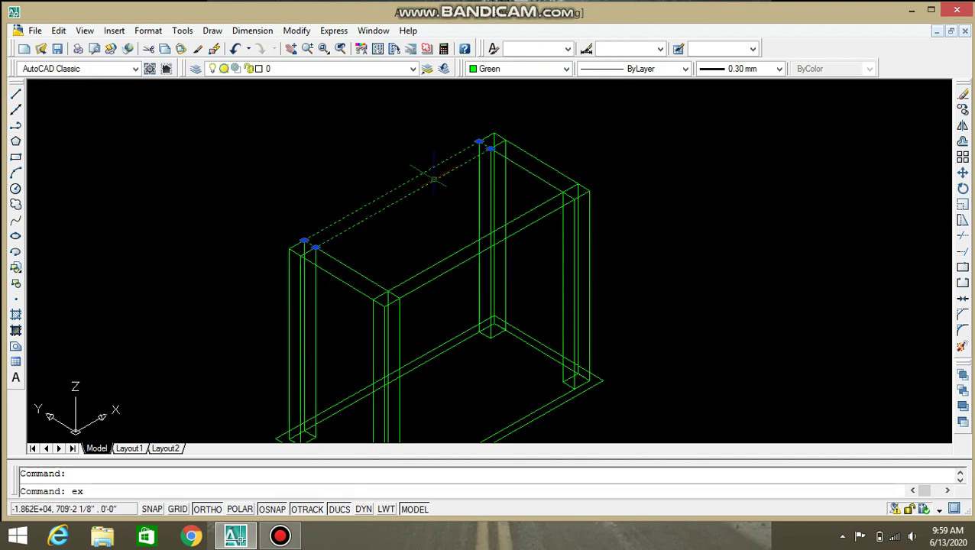
key(Return)
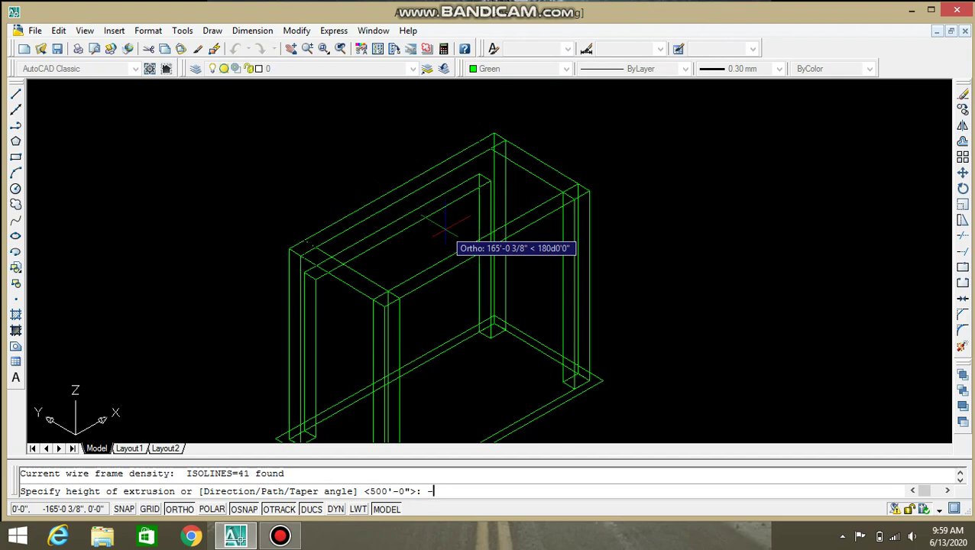
key(Return)
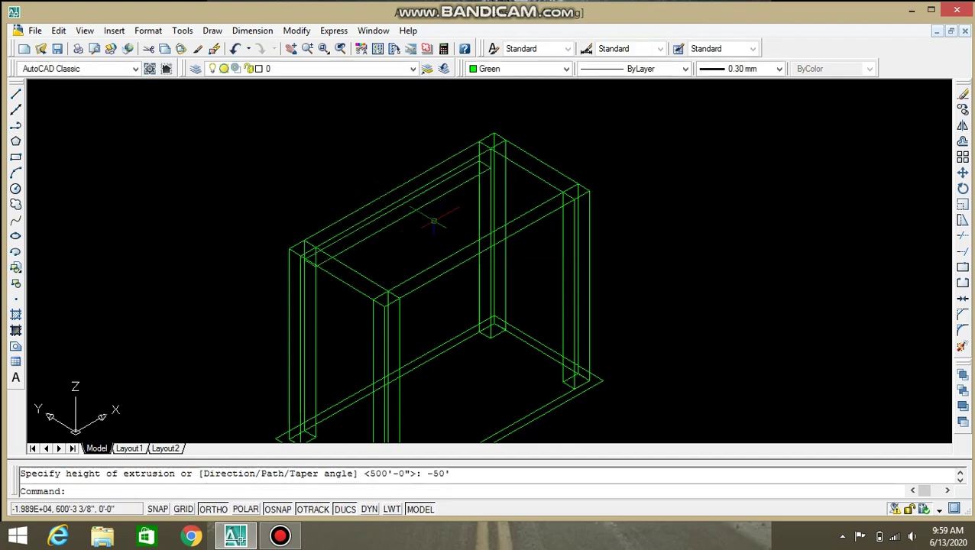
mouse_move(435, 218)
middle_down()
mouse_move(422, 178)
mouse_move(415, 186)
middle_up()
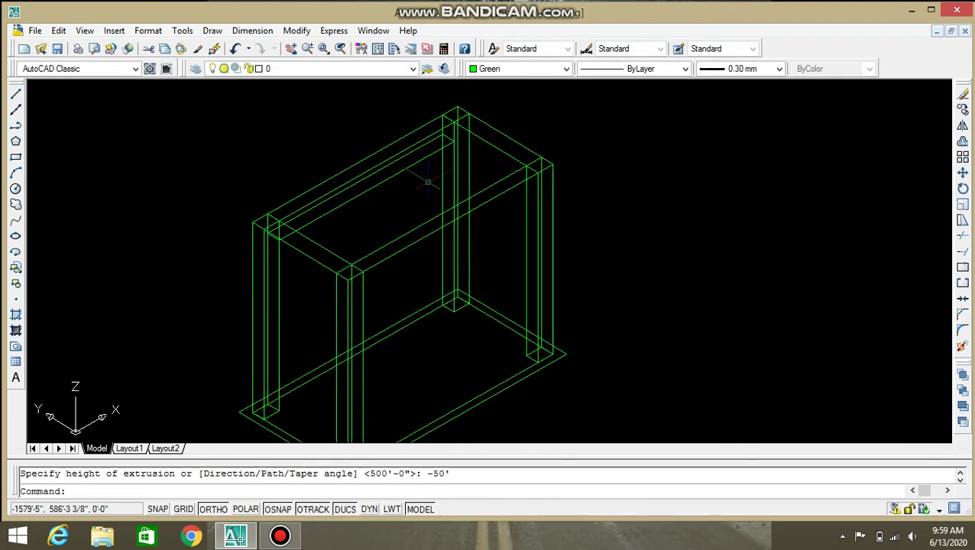
click(507, 153)
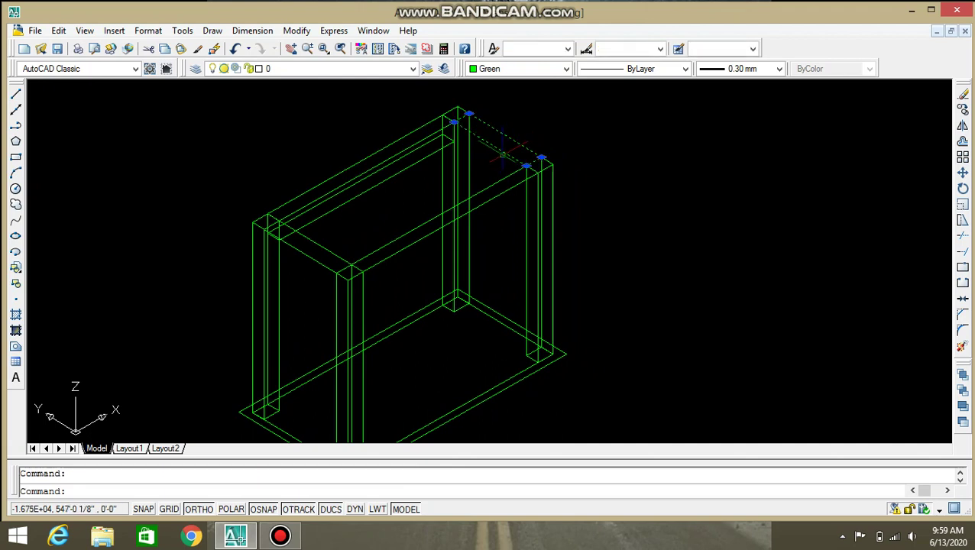
text(ext)
Extrude the right and front top rectangles -50' into solid beams.
key(Return)
text(-50')
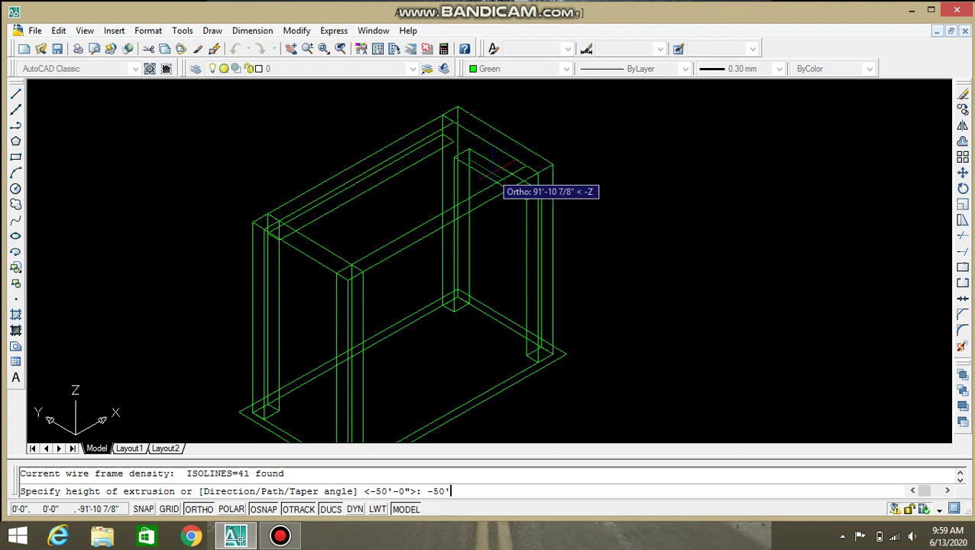
key(Return)
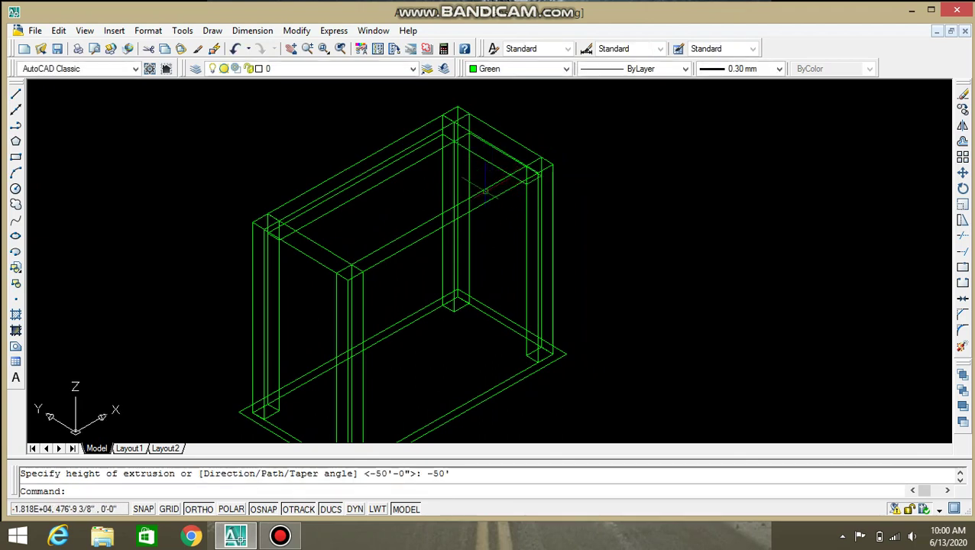
click(480, 191)
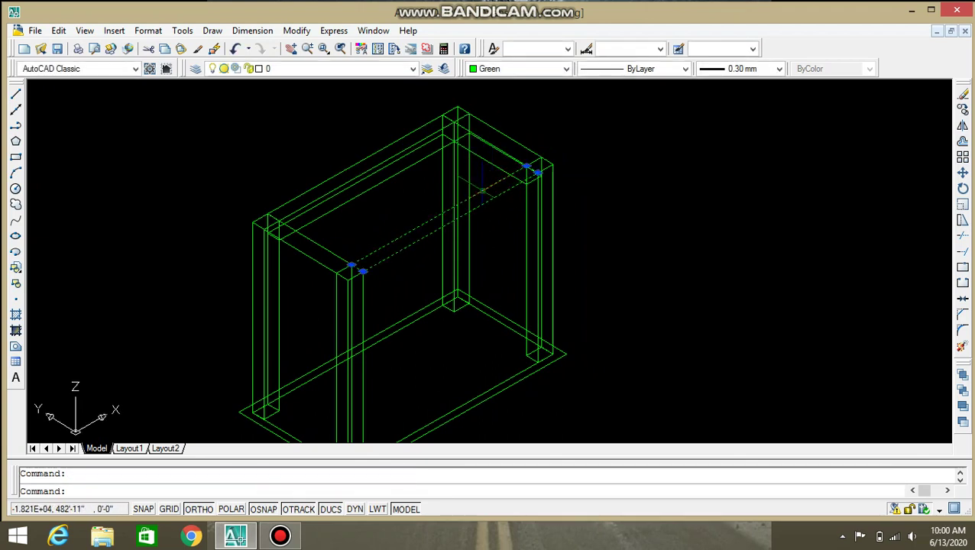
text(ext)
key(Return)
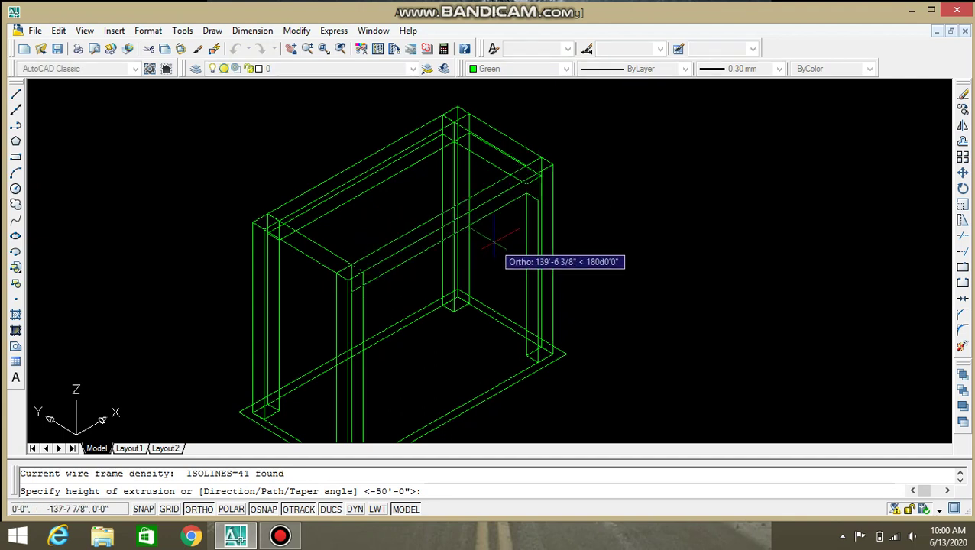
text(-5)
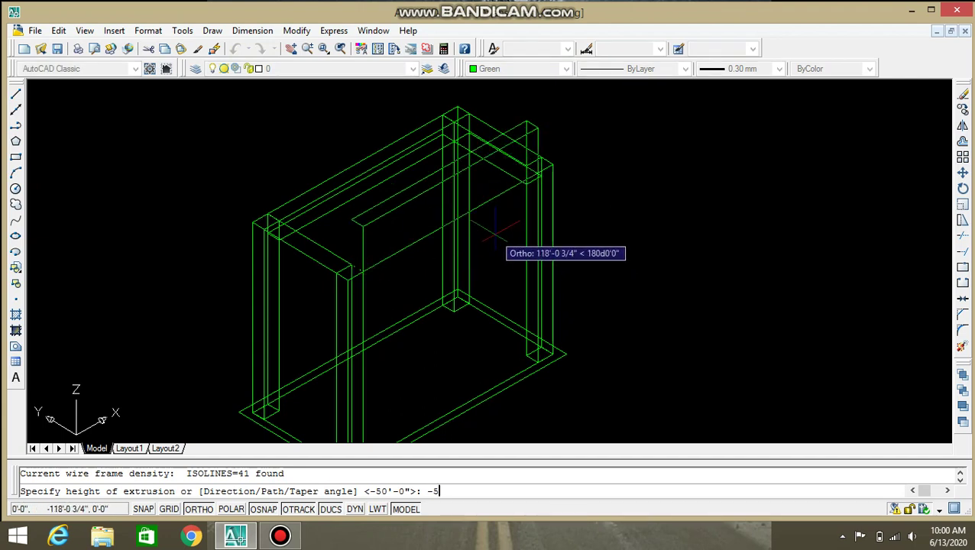
text(0)
key(Return)
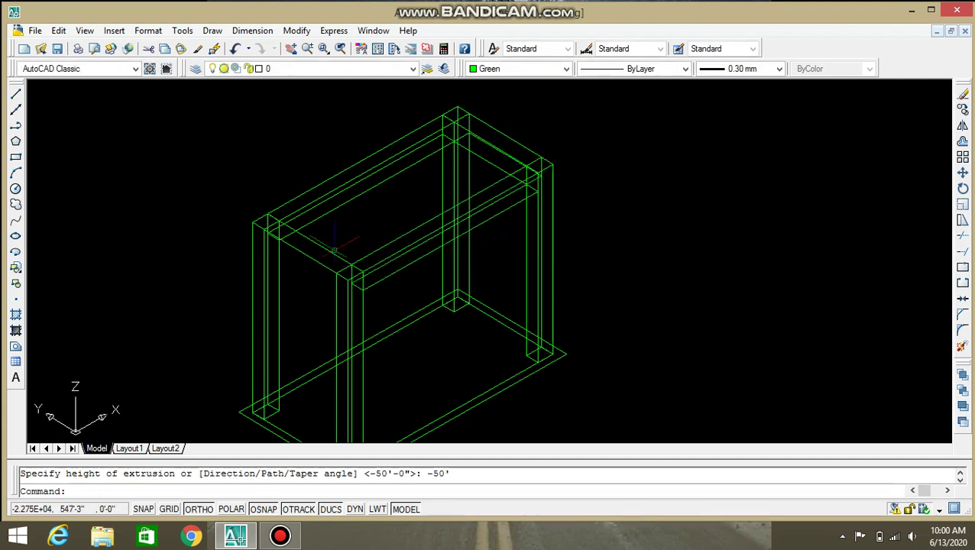
Extrude the short left-end top rectangle -50' and pan to view the whole frame.
click(326, 248)
text(ex)
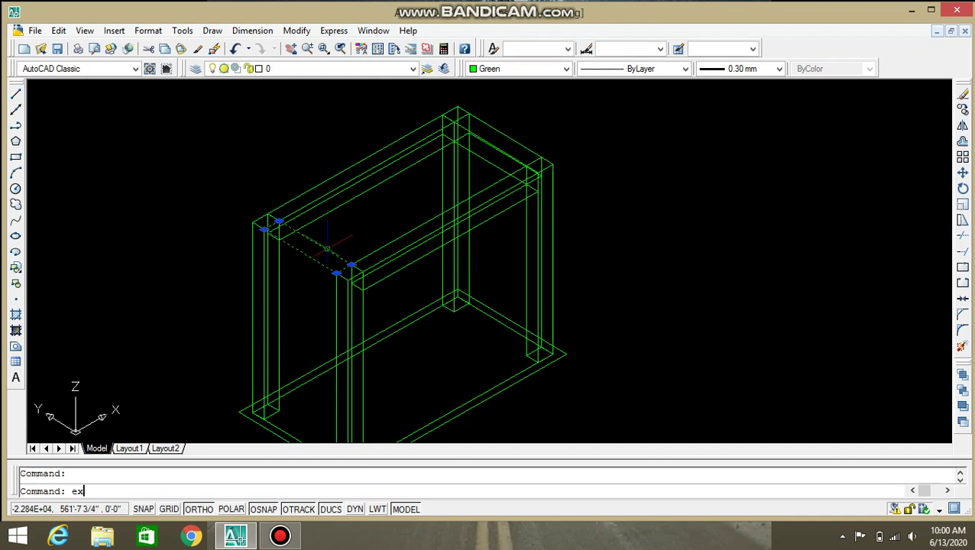
text(t)
key(Return)
text(-50')
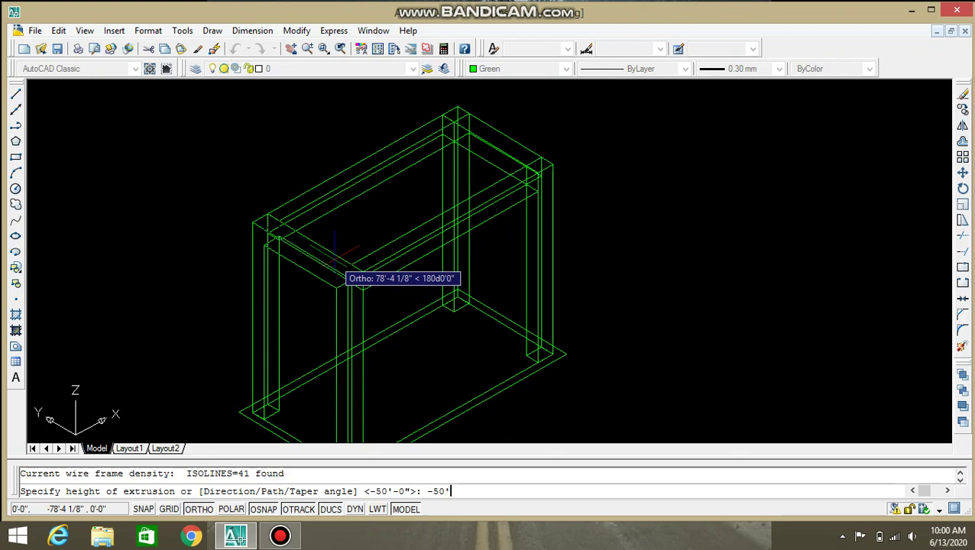
key(Return)
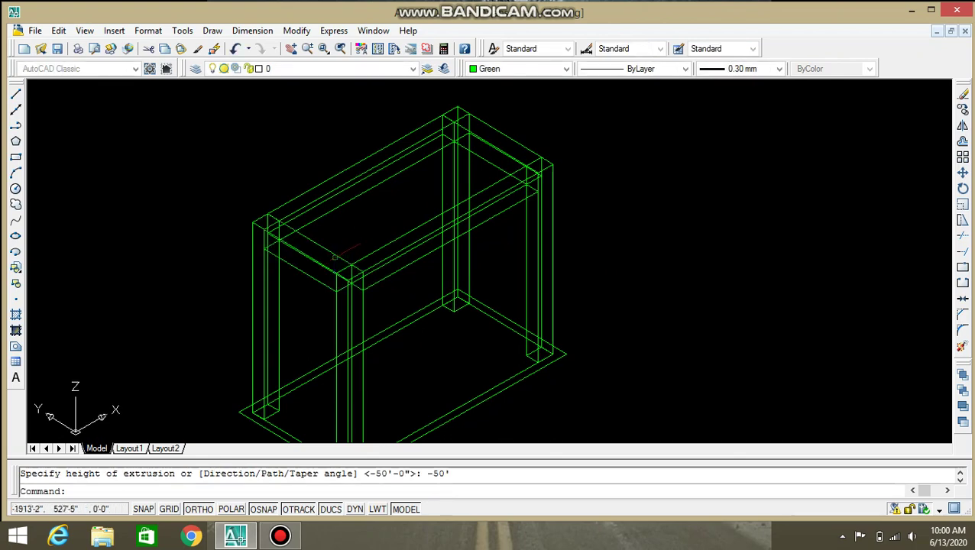
mouse_move(392, 276)
middle_down()
mouse_move(414, 250)
mouse_move(489, 263)
middle_up()
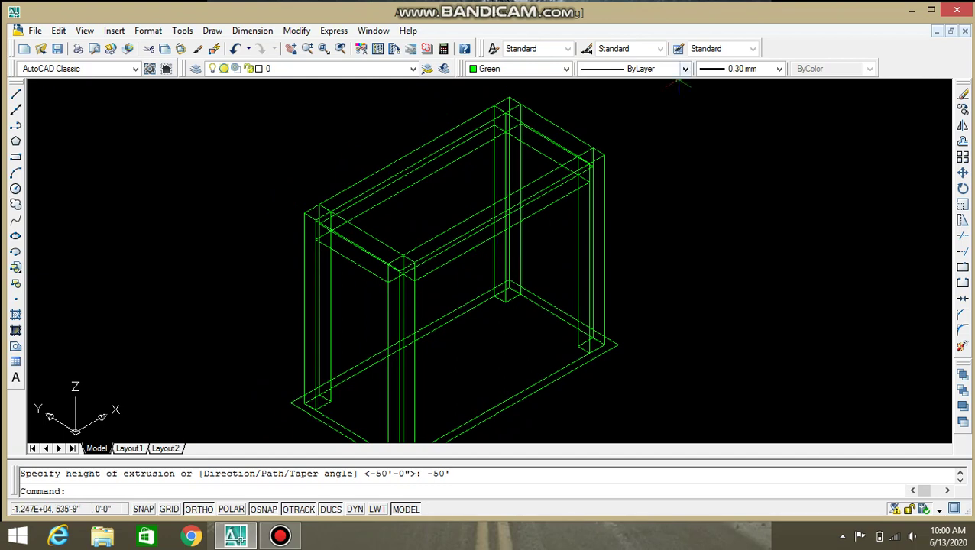
middle_drag(641, 144, 495, 167)
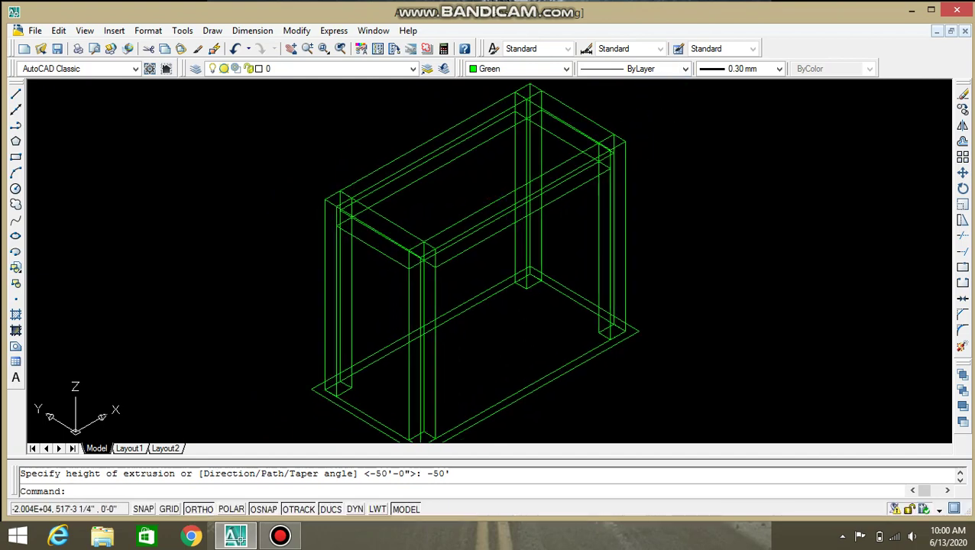
key(Escape)
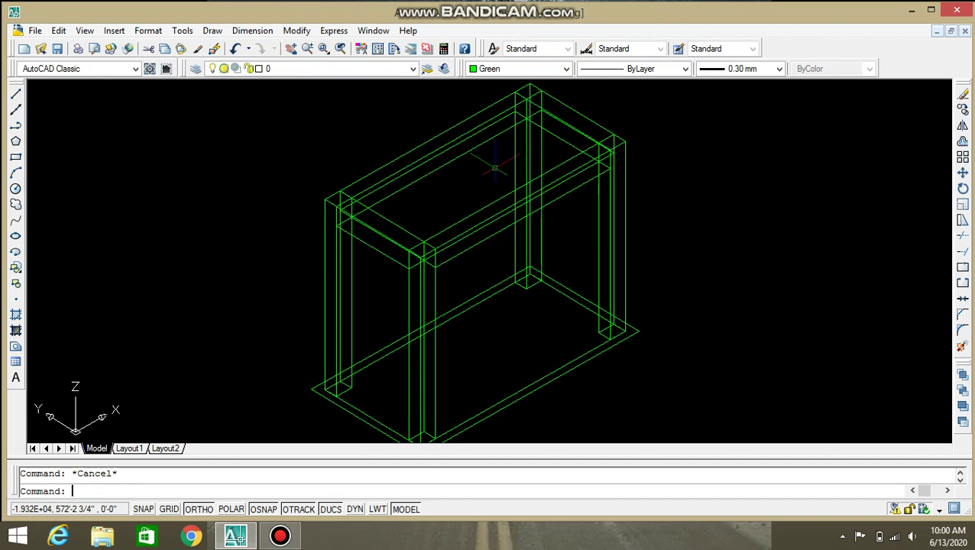
text(shade)
Flat-shade the table with SHADE and pan to view the solid green columns and beams.
key(Return)
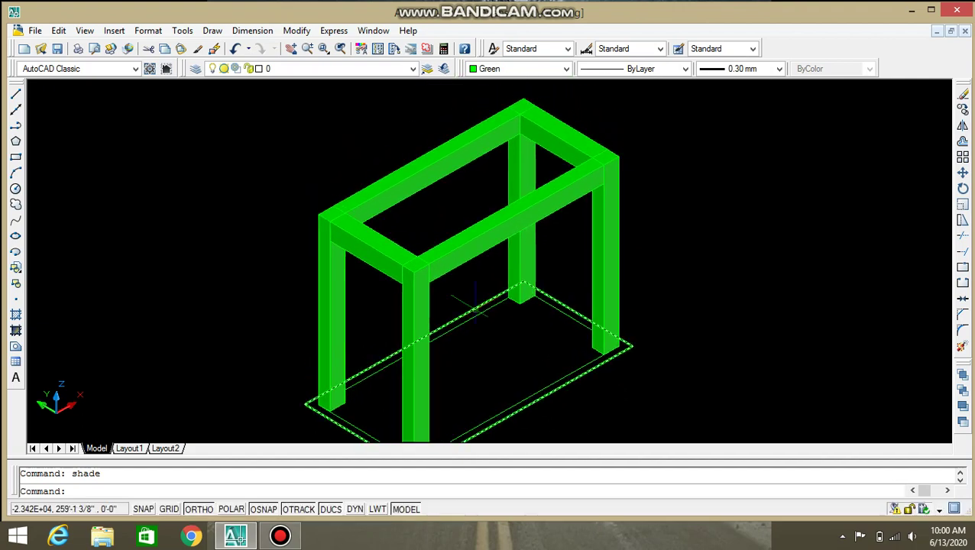
mouse_move(538, 252)
middle_down()
mouse_move(614, 266)
mouse_move(518, 255)
middle_up()
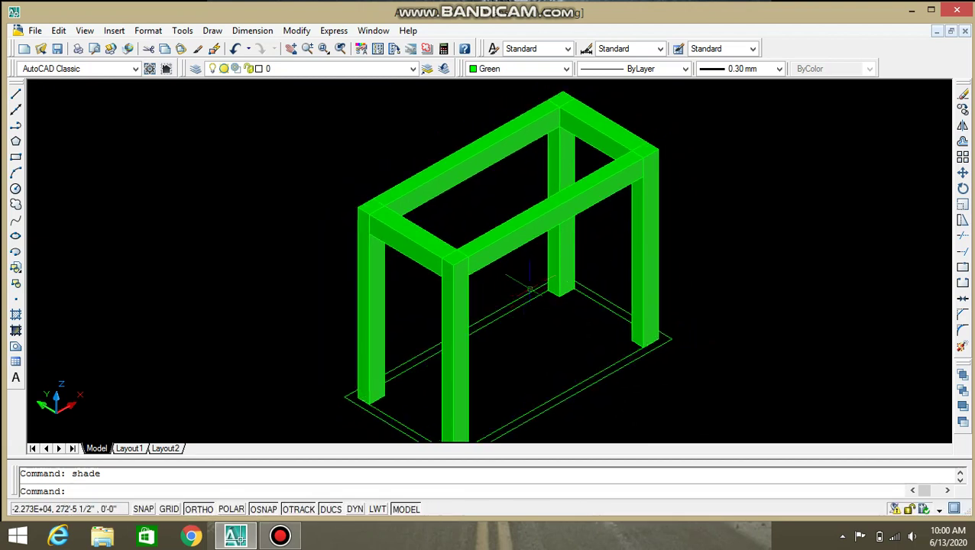
middle_drag(505, 294, 492, 307)
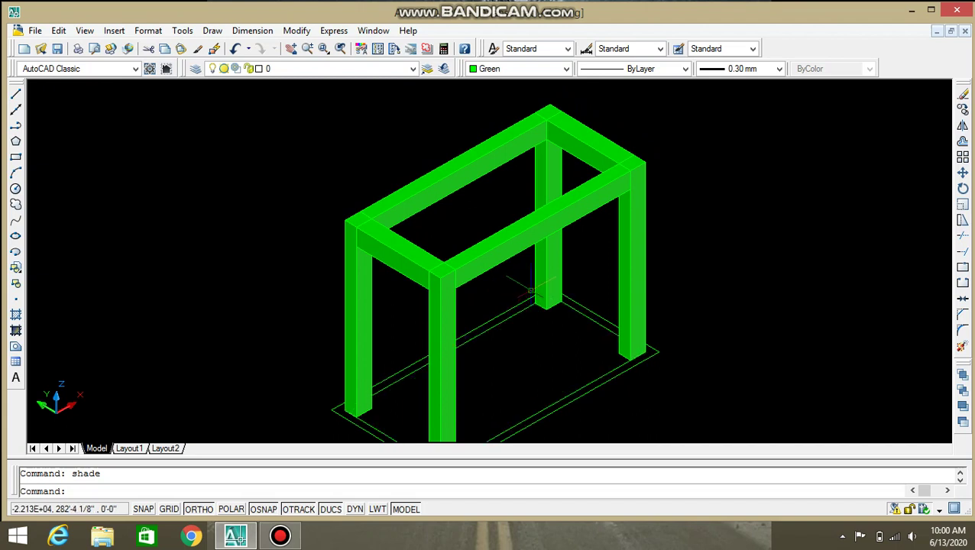
middle_drag(517, 293, 496, 276)
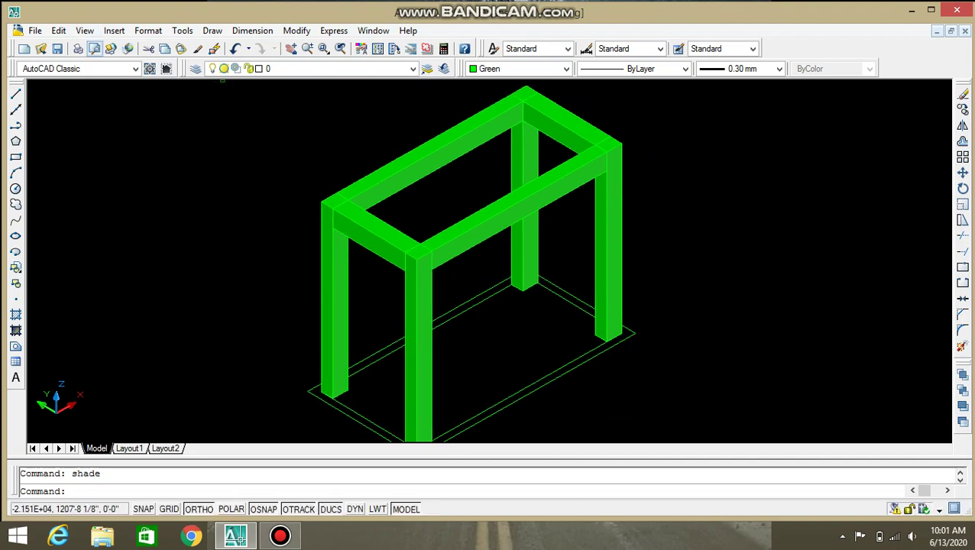
Undo the shading to return the table to wireframe and bring its base into view.
key(ctrl+z)
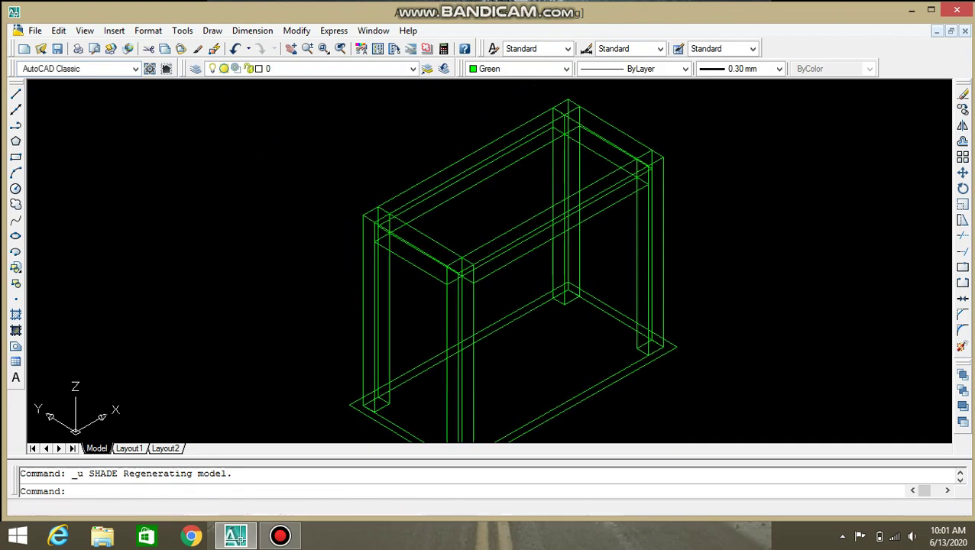
mouse_move(501, 232)
middle_down()
mouse_move(470, 169)
mouse_move(489, 184)
middle_up()
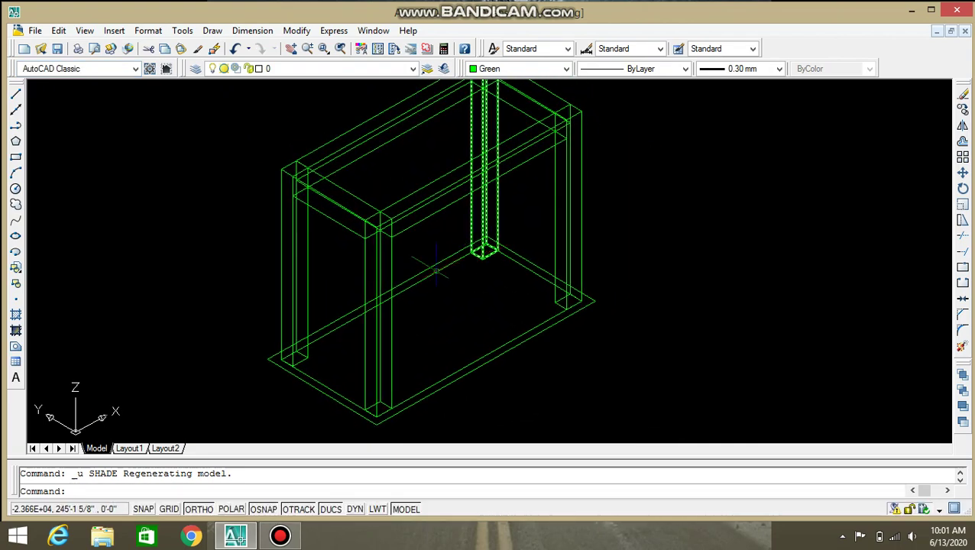
middle_drag(268, 362, 252, 338)
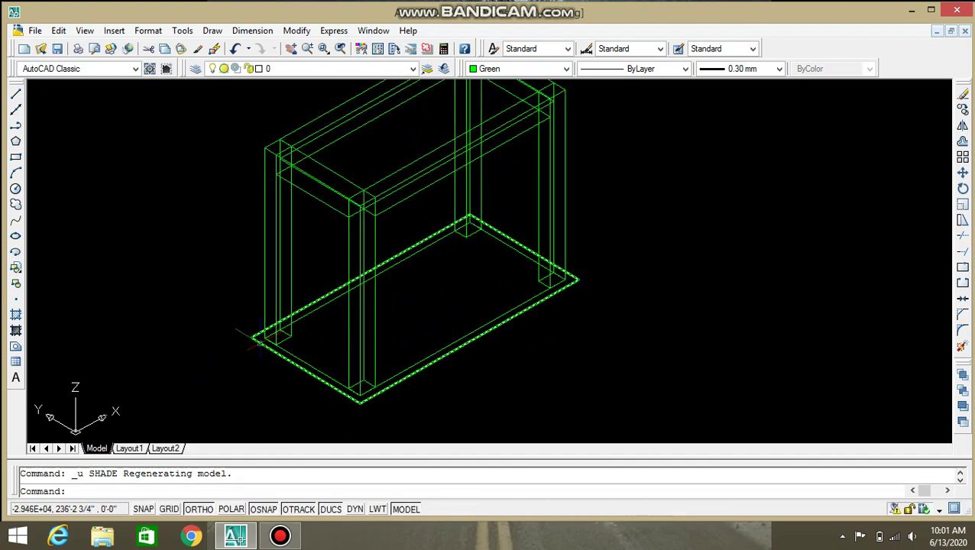
Extrude the flat base rectangle into a thin solid slab beneath the columns.
click(260, 341)
text(ex)
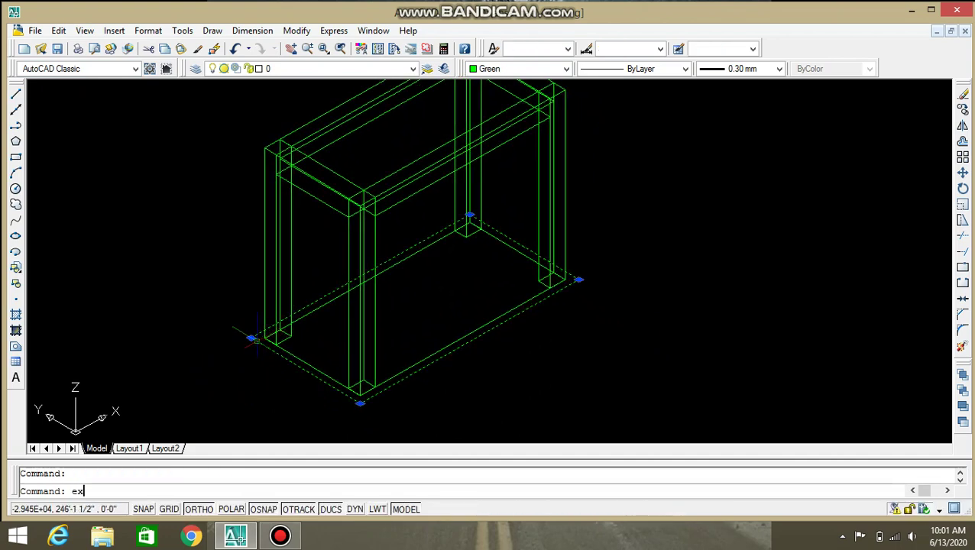
key(Return)
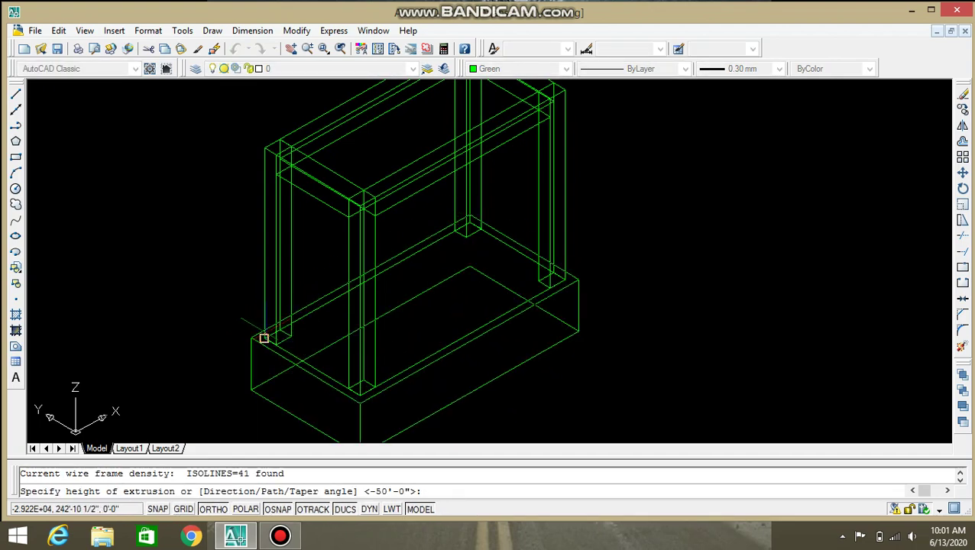
click(261, 327)
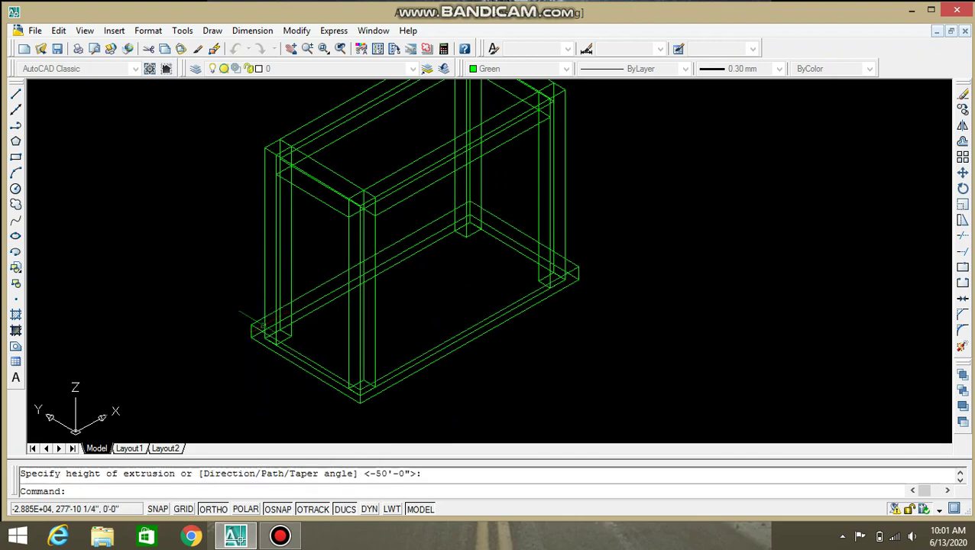
middle_drag(314, 333, 298, 321)
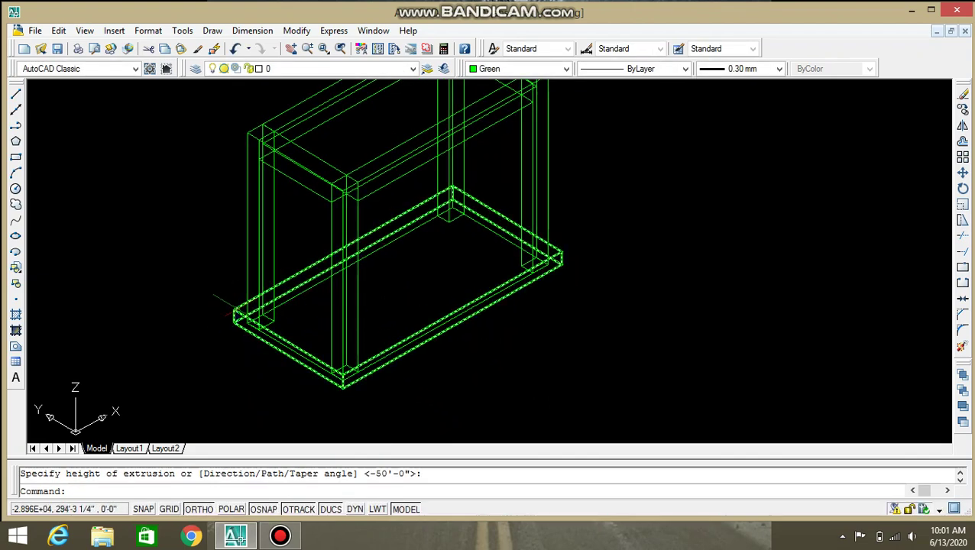
Select the extruded base slab and start the COPY command, orbiting to a frontal view.
click(237, 306)
middle_drag(273, 226, 267, 228)
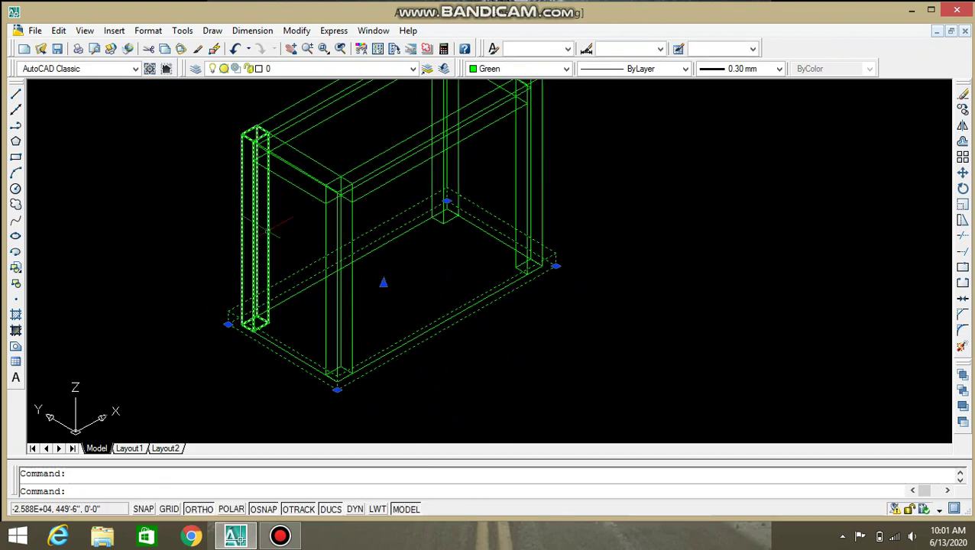
middle_drag(289, 258, 281, 244)
text(co)
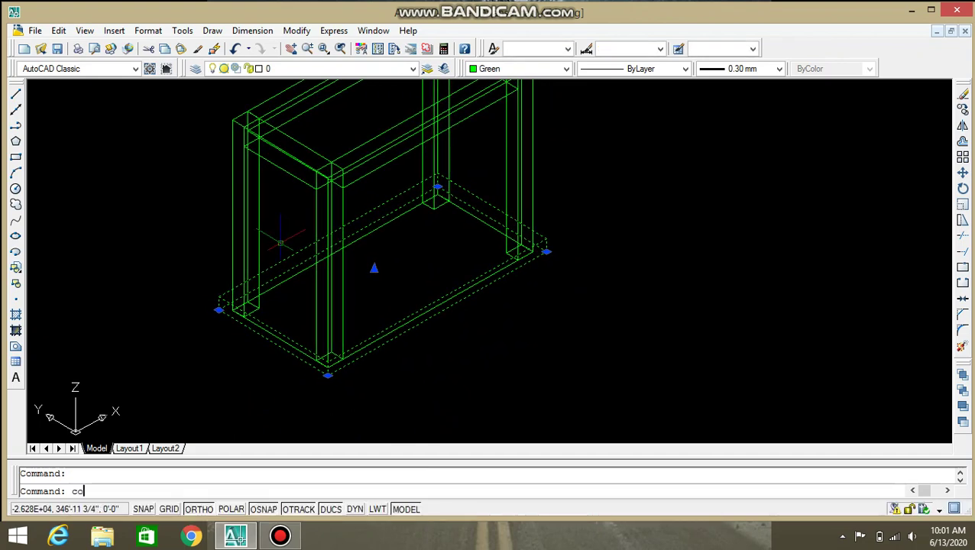
key(Return)
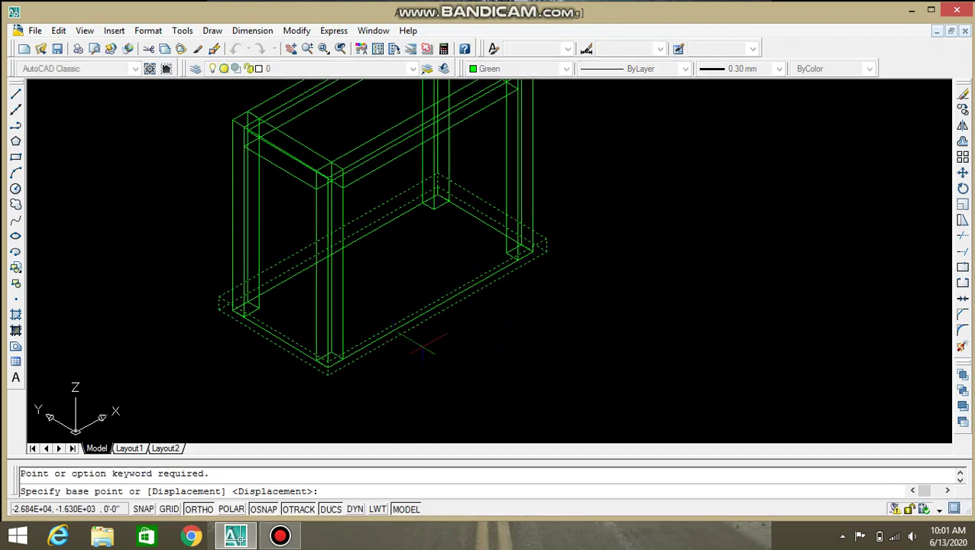
middle_drag(423, 345, 413, 276)
scroll(369, 285, up, 3)
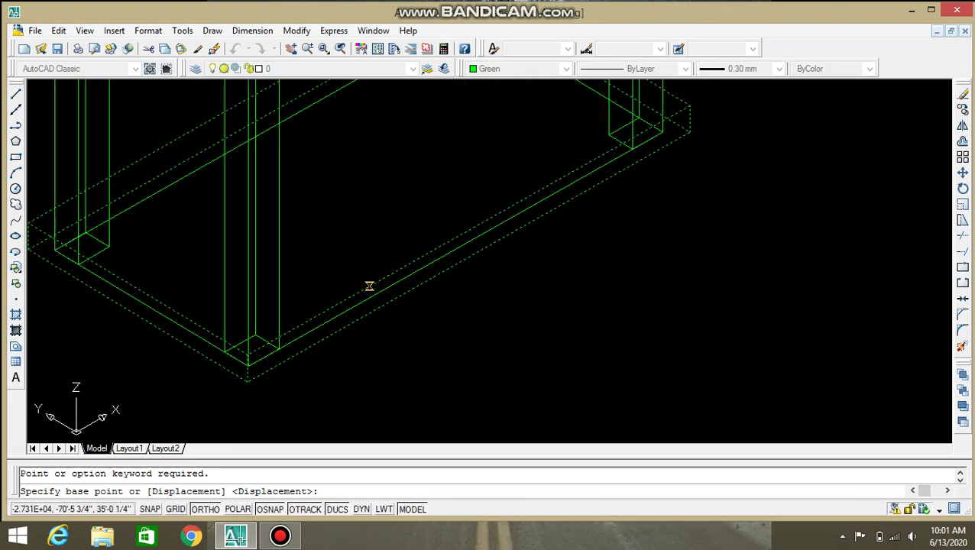
scroll(412, 268, down, 2)
scroll(462, 254, down, 2)
scroll(461, 248, down, 3)
scroll(476, 270, up, 1)
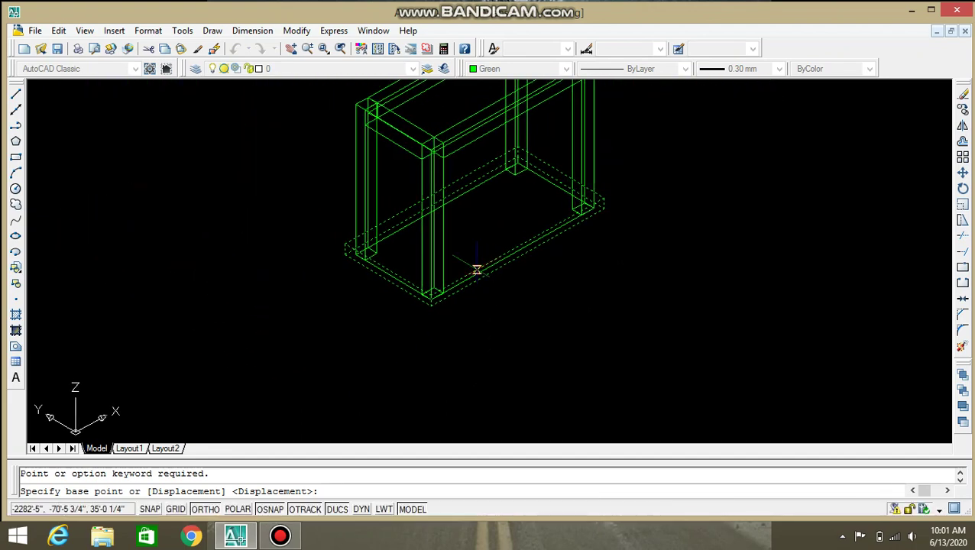
shift+middle_drag(476, 270, 383, 321)
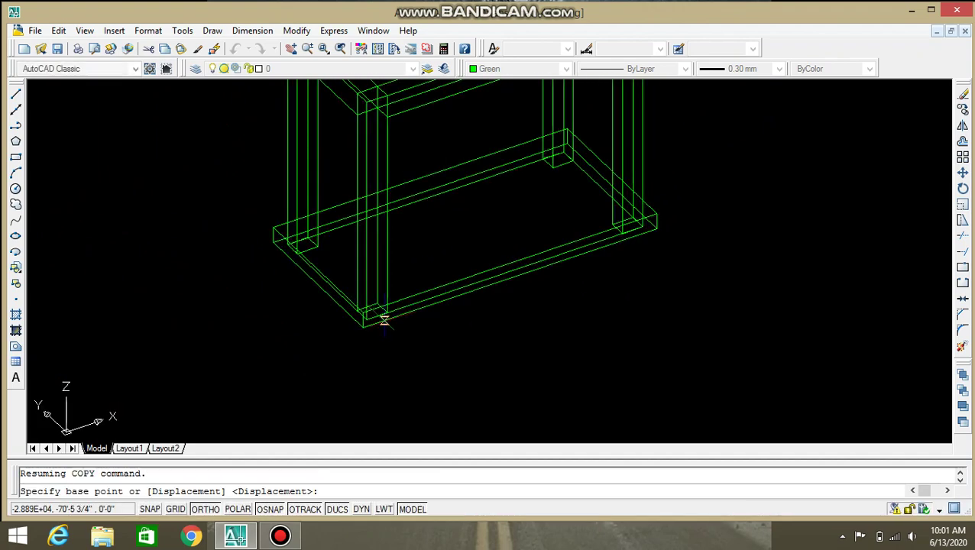
Copy the slab from its corner onto the column tops to form the table top.
click(365, 313)
middle_drag(365, 277, 368, 403)
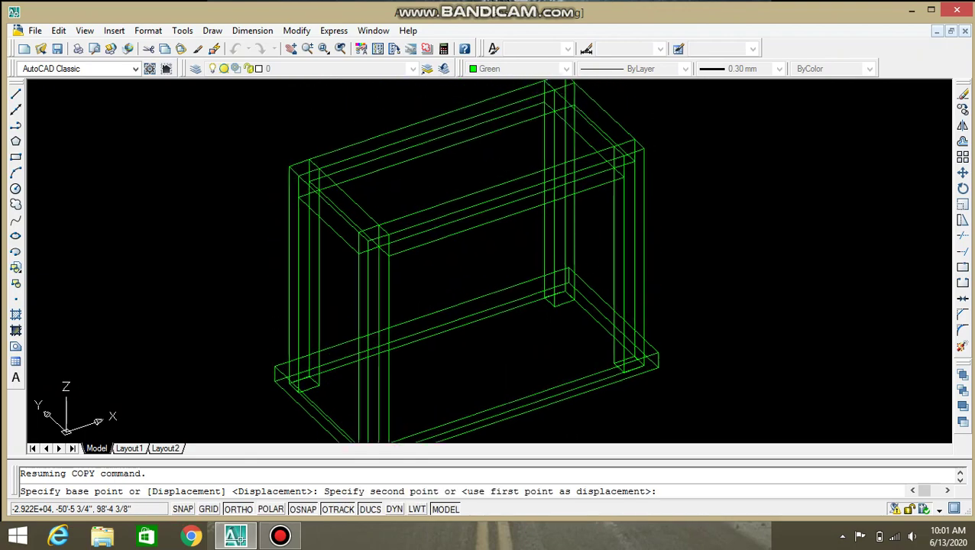
mouse_move(417, 292)
middle_down()
mouse_move(391, 233)
mouse_move(451, 269)
mouse_move(155, 359)
middle_up()
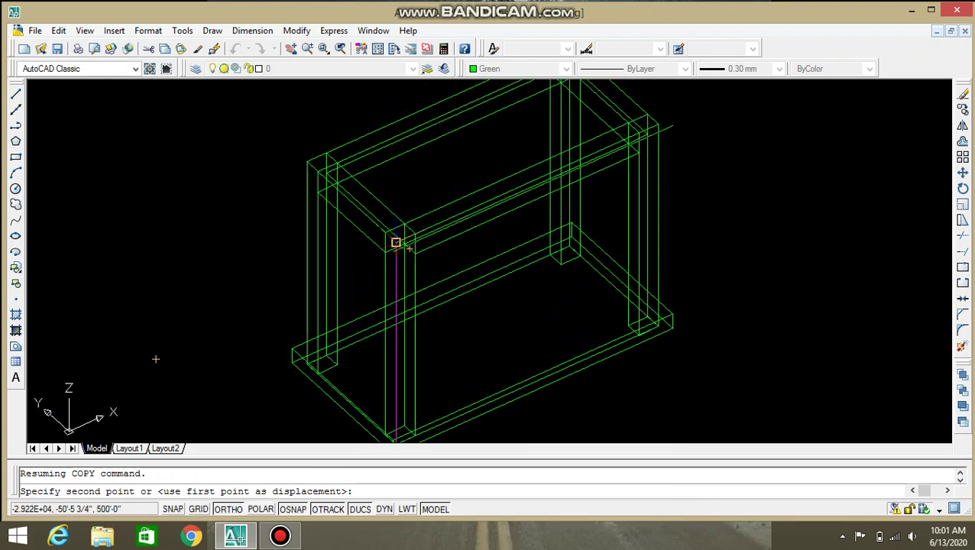
click(474, 290)
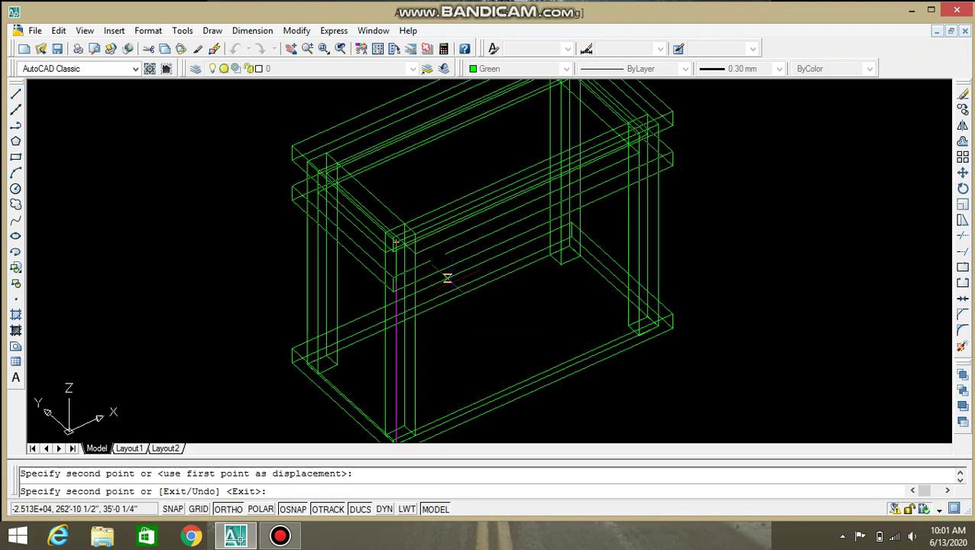
shift+middle_drag(507, 295, 329, 260)
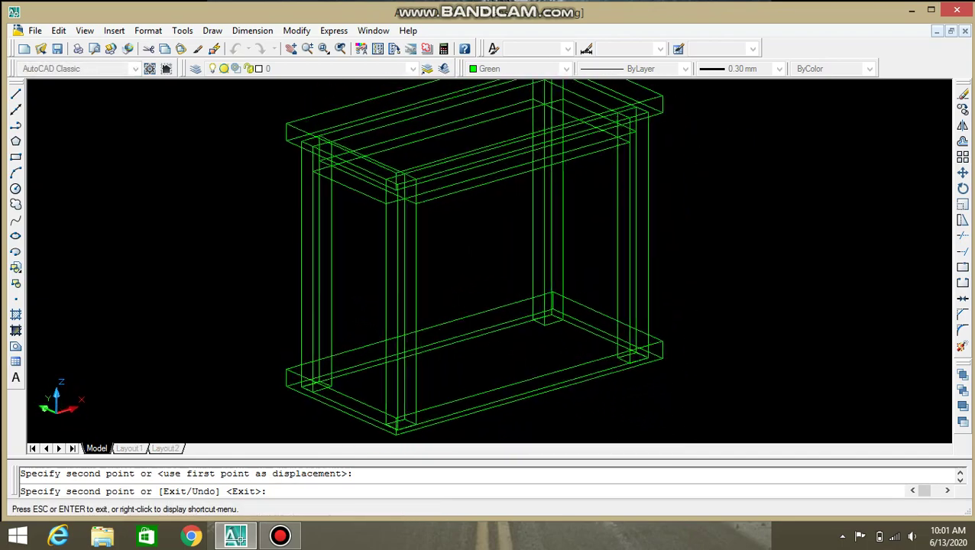
shift+middle_drag(328, 260, 498, 255)
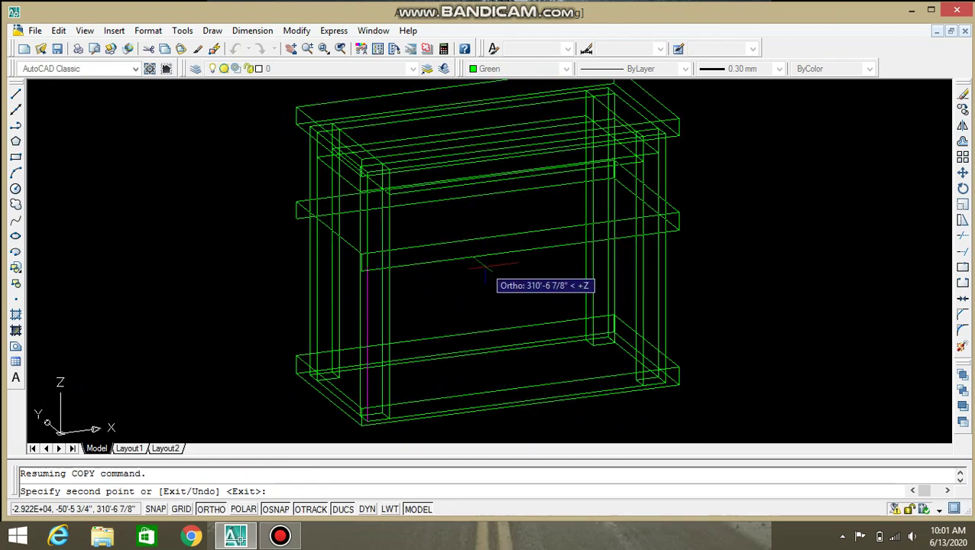
key(Escape)
Orbit to an elevated oblique view and shade the table model.
scroll(482, 258, down, 1)
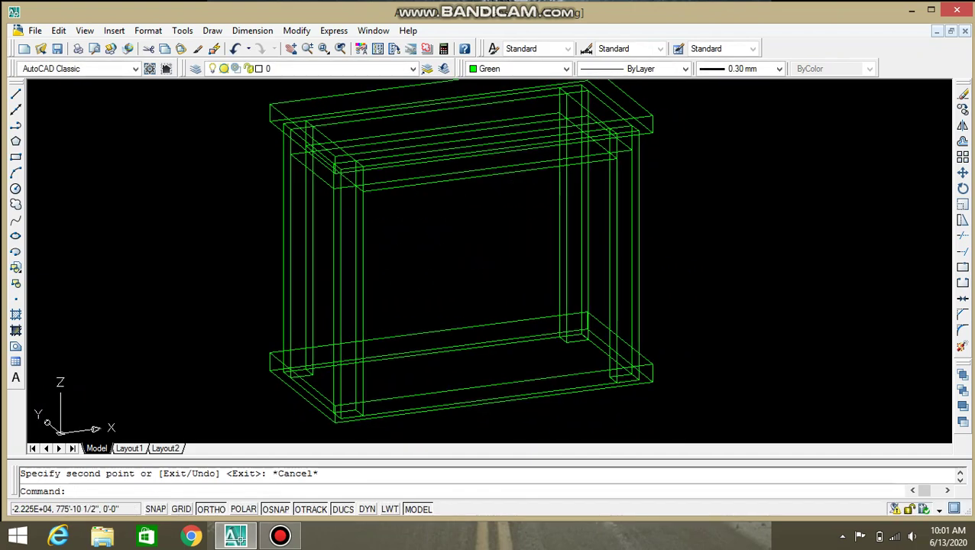
scroll(477, 260, down, 2)
scroll(466, 261, down, 3)
scroll(458, 264, down, 1)
shift+middle_drag(459, 264, 462, 254)
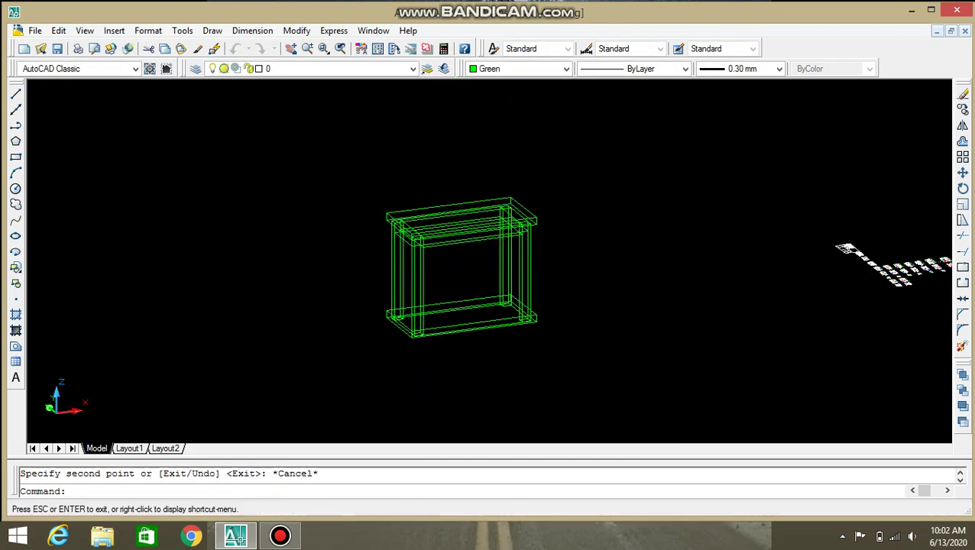
scroll(461, 254, up, 2)
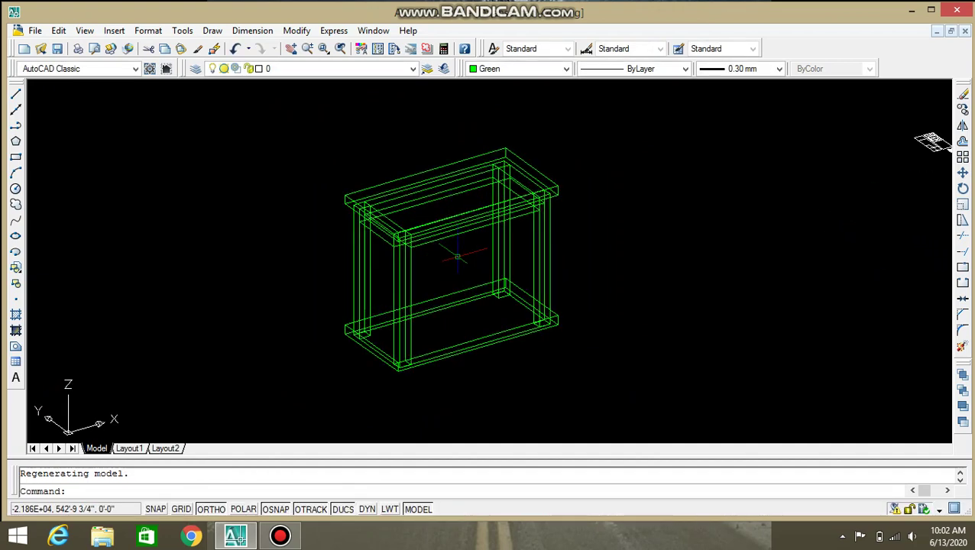
scroll(465, 254, up, 5)
scroll(468, 254, down, 3)
text(shade)
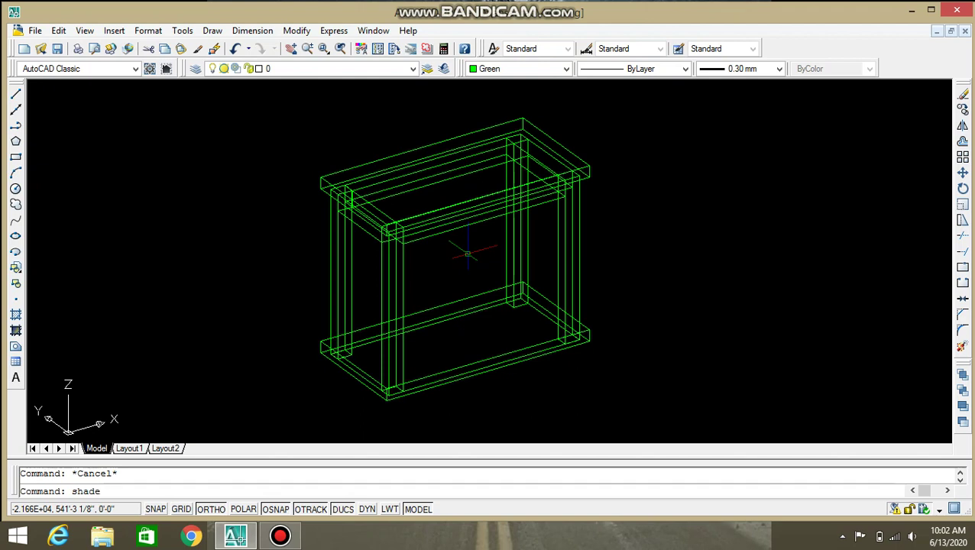
key(Return)
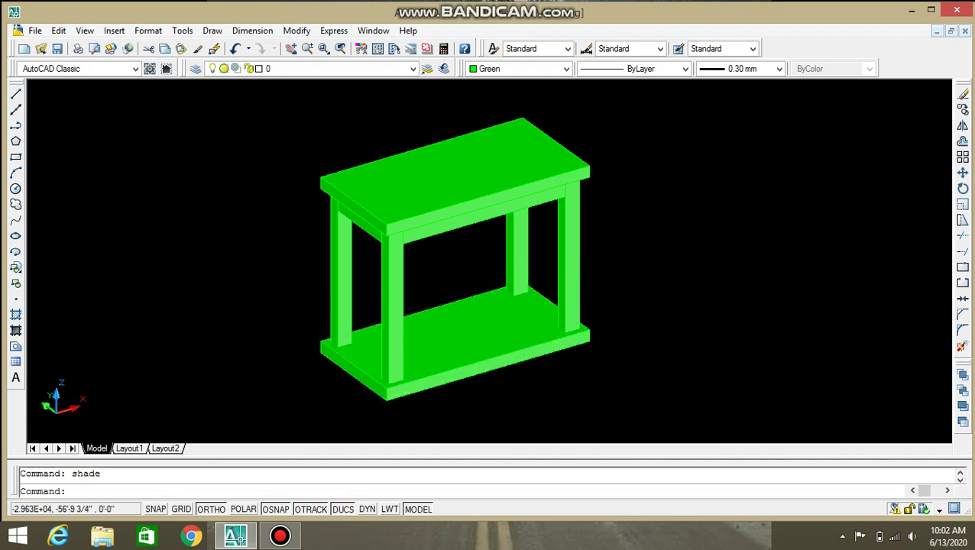
Delete the bottom shelf slab and re-frame the table in the view.
click(388, 397)
key(Delete)
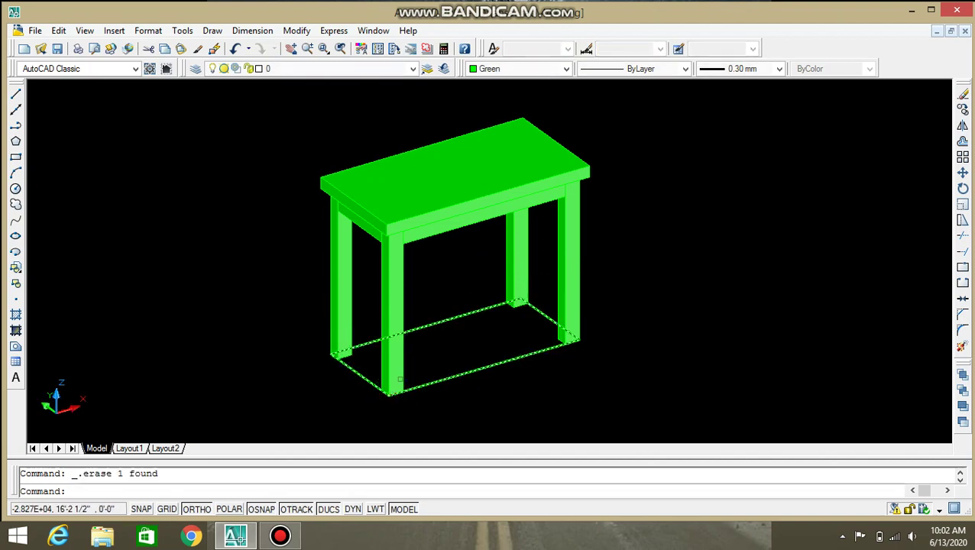
middle_drag(388, 397, 322, 405)
scroll(359, 282, up, 2)
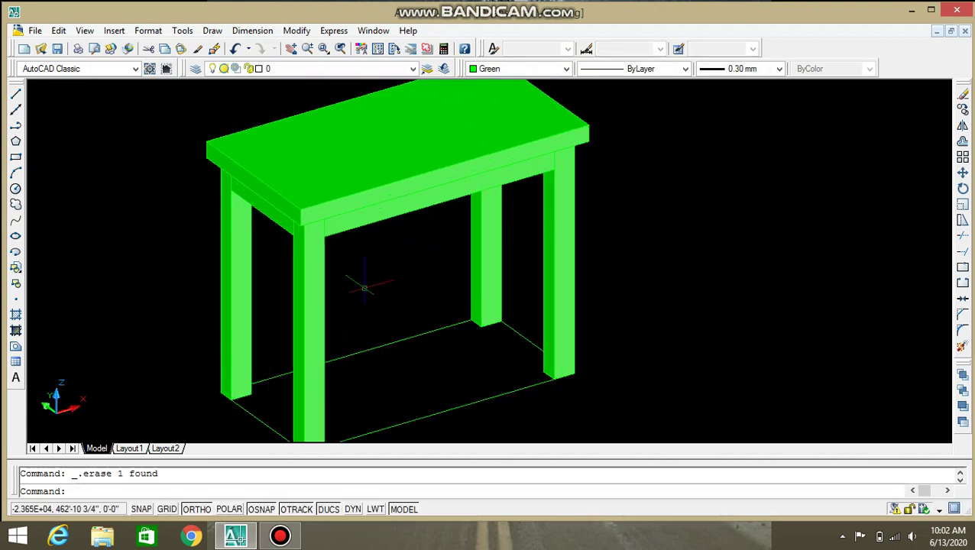
scroll(413, 294, up, 1)
scroll(426, 300, up, 1)
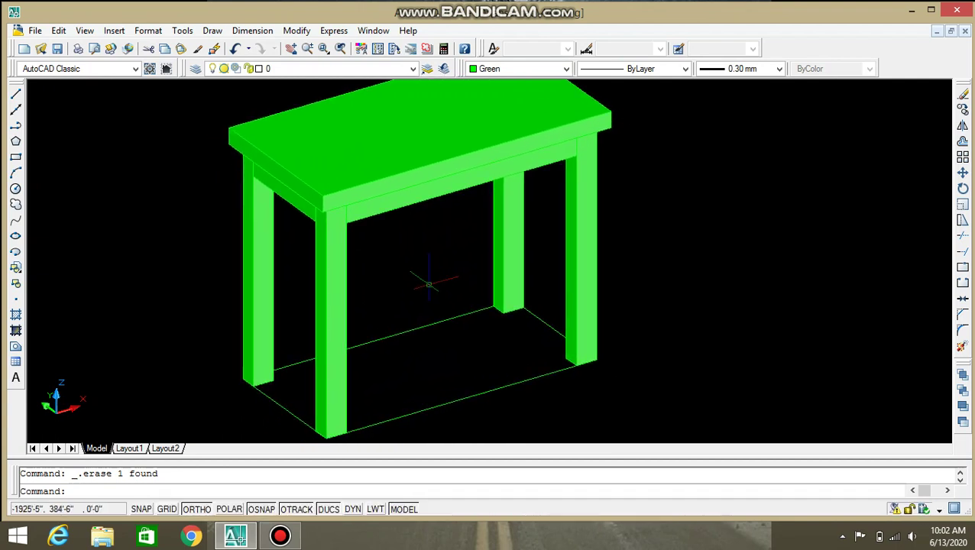
mouse_move(455, 279)
middle_down()
mouse_move(439, 306)
mouse_move(462, 288)
mouse_move(498, 281)
mouse_move(443, 268)
middle_up()
key(Escape)
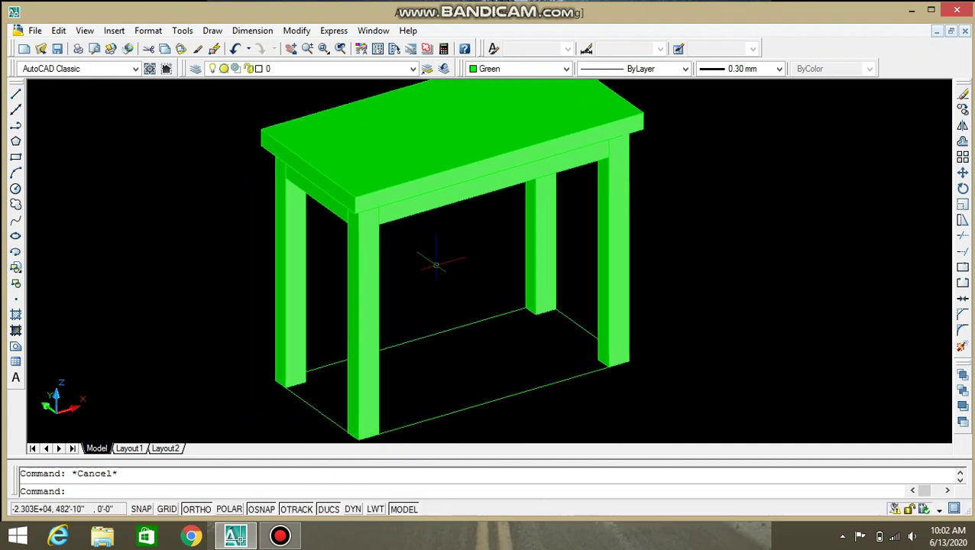
mouse_move(466, 270)
middle_down()
mouse_move(455, 261)
mouse_move(464, 289)
mouse_move(479, 271)
mouse_move(421, 256)
mouse_move(387, 281)
middle_up()
Draw a small rectangle low on one table leg and begin extruding it toward the opposite leg.
scroll(367, 272, up, 1)
scroll(329, 252, up, 3)
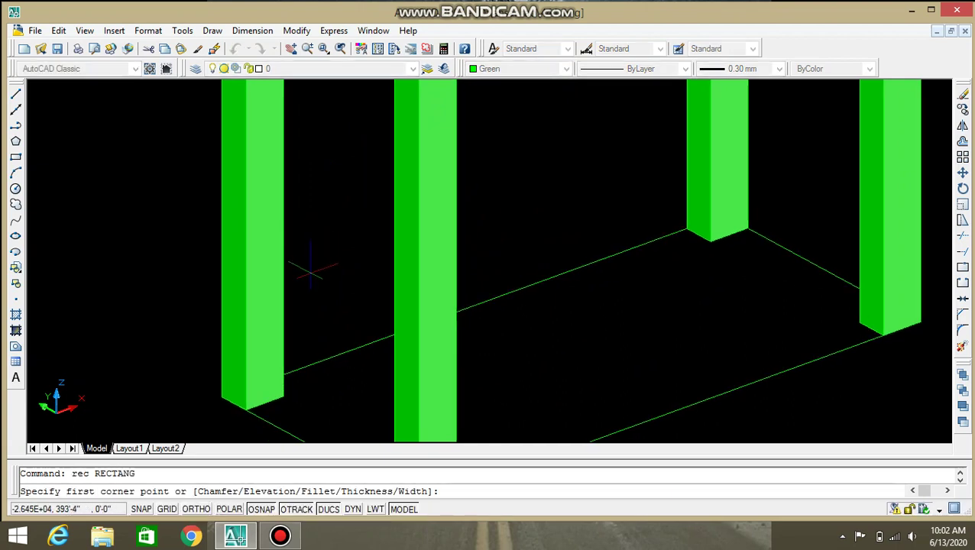
click(283, 290)
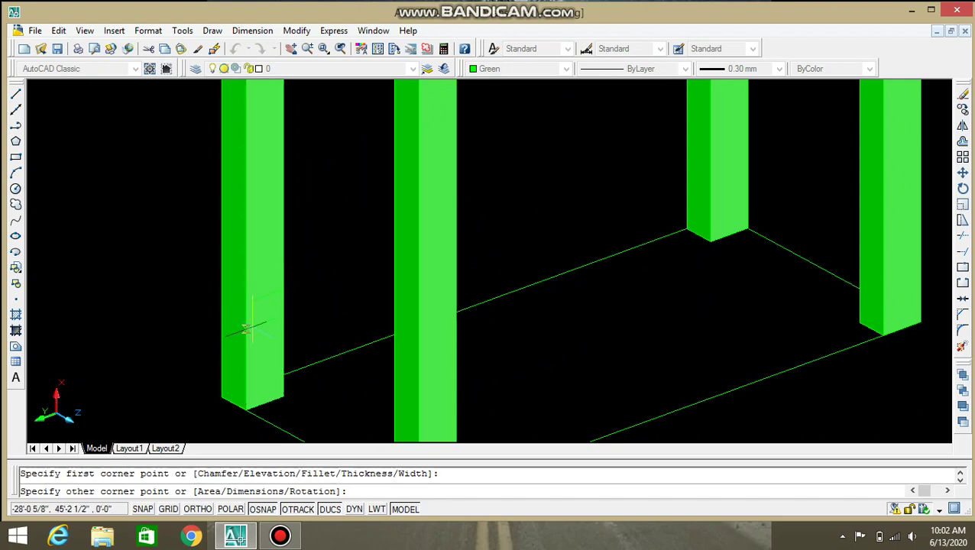
click(246, 327)
text(ext)
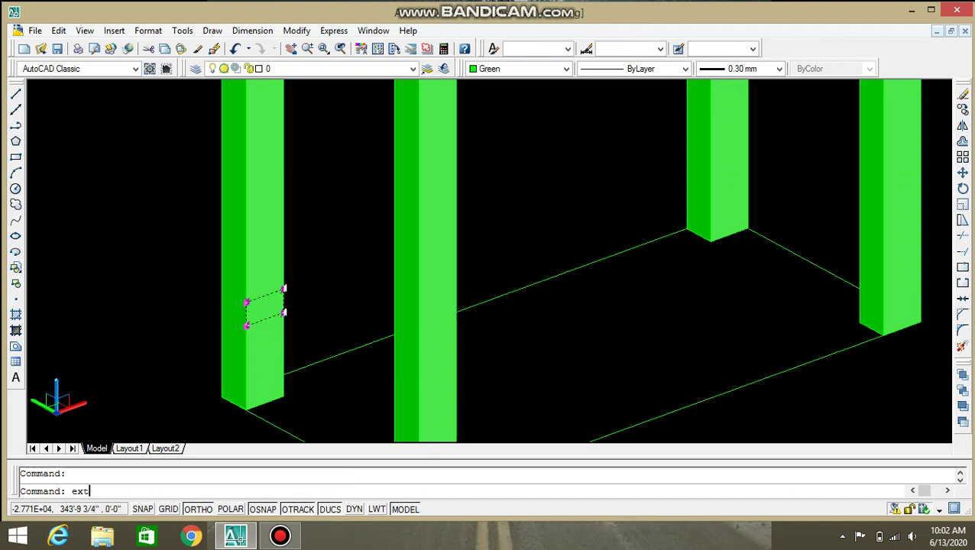
key(Return)
scroll(344, 347, down, 2)
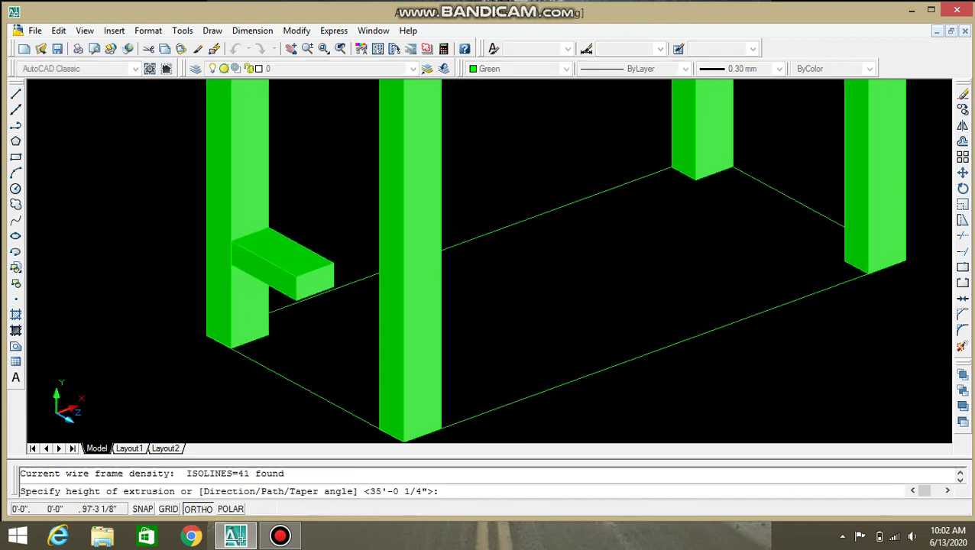
scroll(333, 279, down, 2)
mouse_move(333, 279)
shift+middle_down()
mouse_move(346, 185)
mouse_move(448, 271)
shift+middle_up()
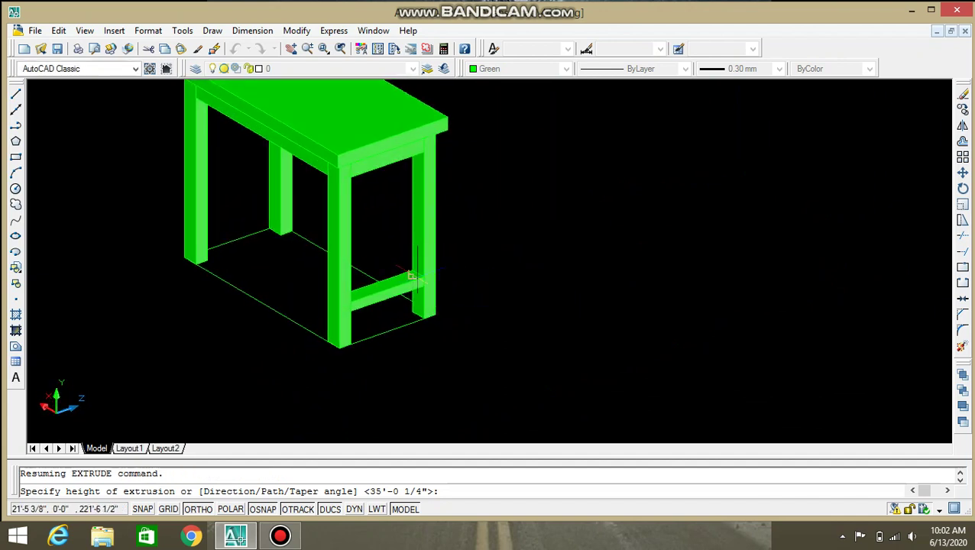
Finish extruding the low crossbar and bring it into view.
key(Escape)
middle_drag(413, 273, 435, 302)
scroll(295, 227, up, 3)
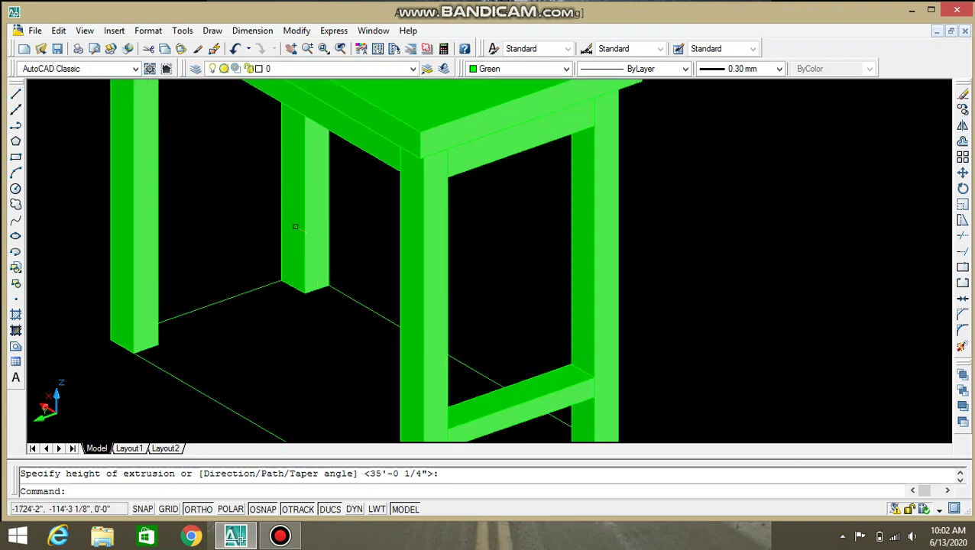
middle_drag(295, 226, 300, 346)
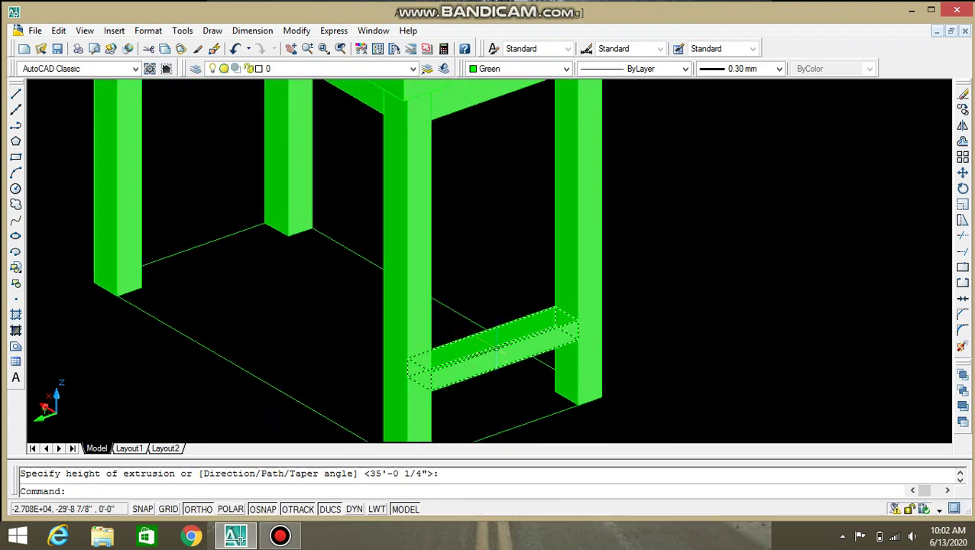
Copy the crossbar from its corner to join the left legs at the opposite end.
click(501, 345)
text(co)
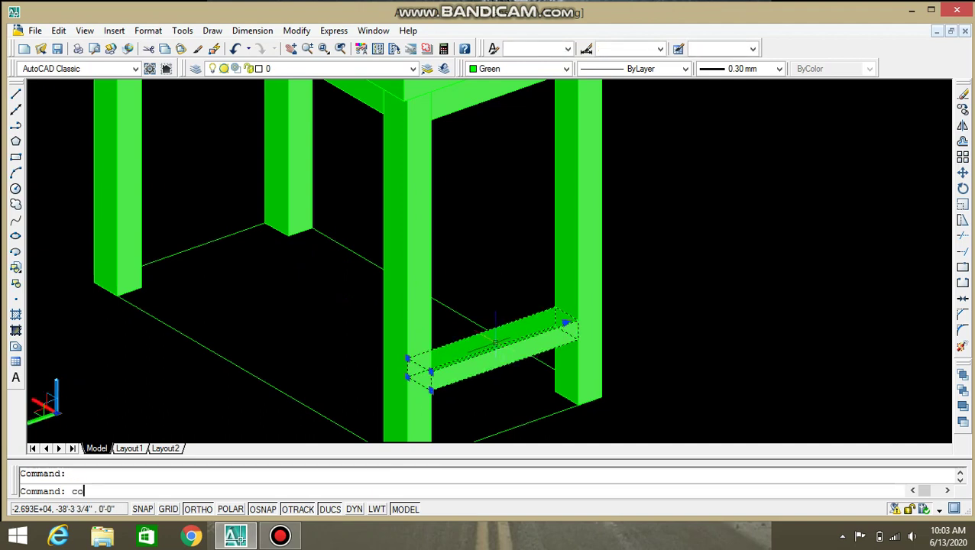
key(Return)
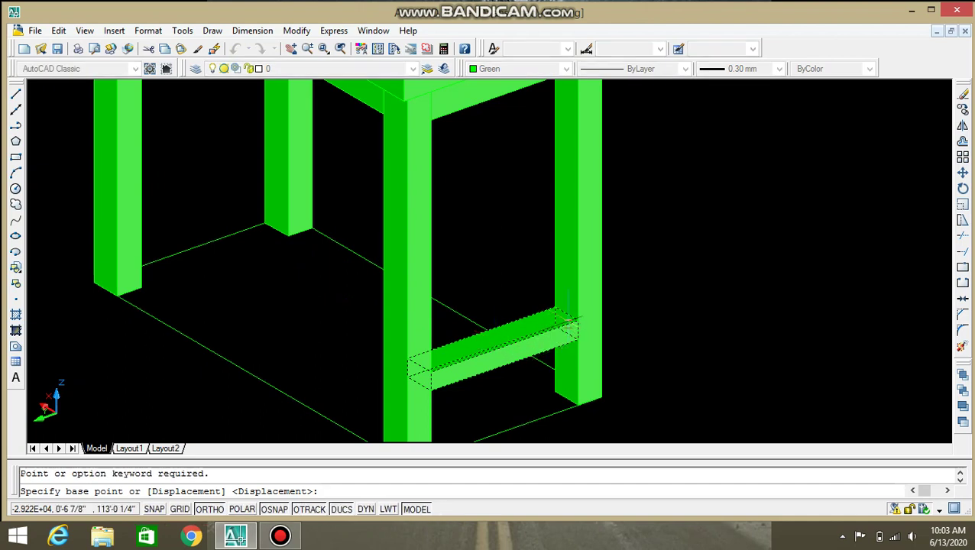
click(579, 319)
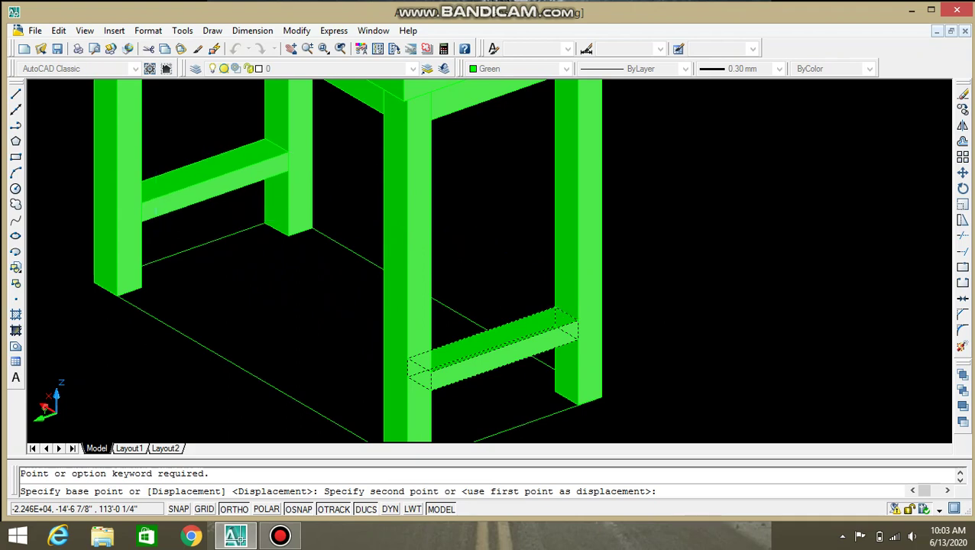
click(157, 198)
key(Escape)
middle_drag(212, 224, 153, 165)
Orbit to see the far crossbar, start a rectangle on it, then cancel it.
scroll(228, 214, down, 2)
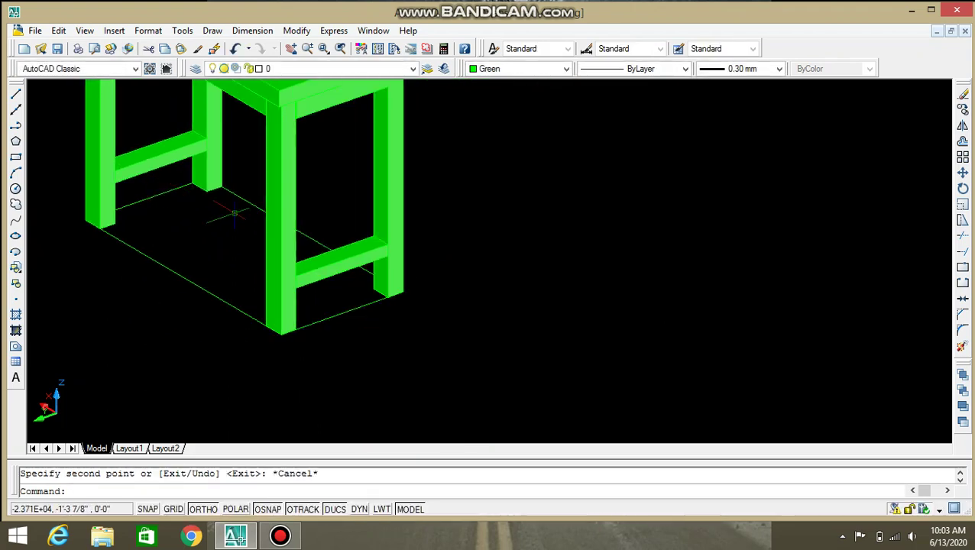
mouse_move(228, 213)
middle_down()
mouse_move(287, 249)
mouse_move(459, 252)
mouse_move(185, 290)
mouse_move(113, 282)
middle_up()
mouse_move(344, 260)
shift+middle_down()
mouse_move(290, 259)
mouse_move(252, 244)
mouse_move(275, 245)
shift+middle_up()
scroll(351, 260, up, 2)
scroll(352, 260, up, 1)
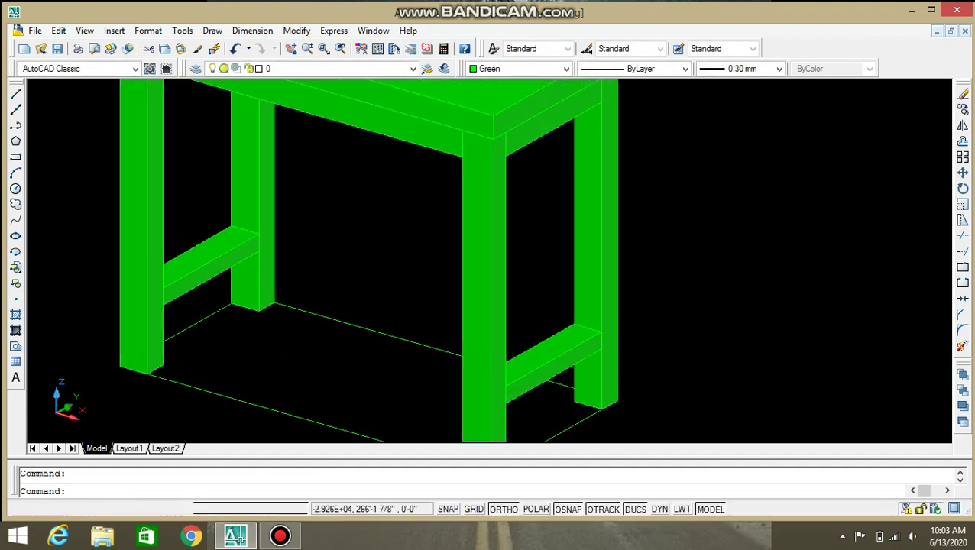
shift+middle_drag(252, 337, 285, 337)
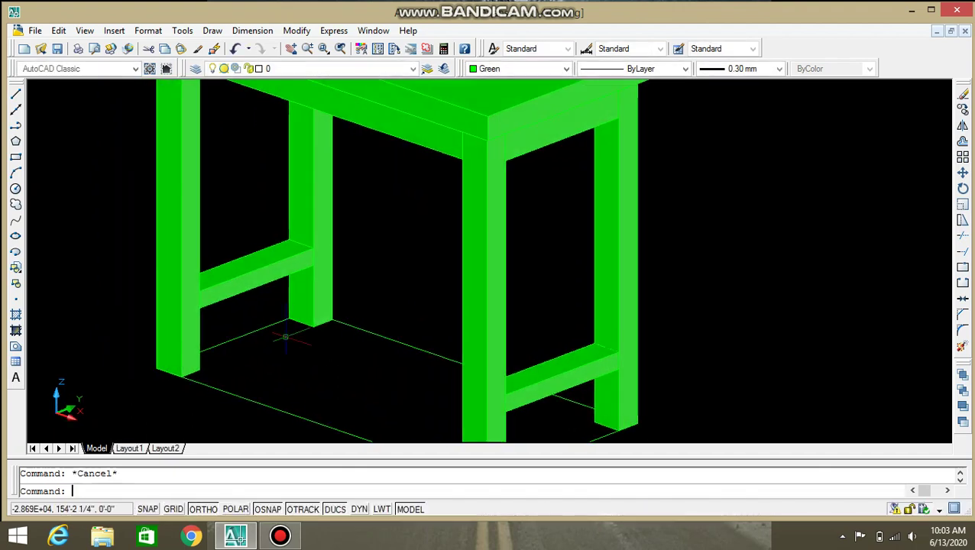
text(rec)
key(Return)
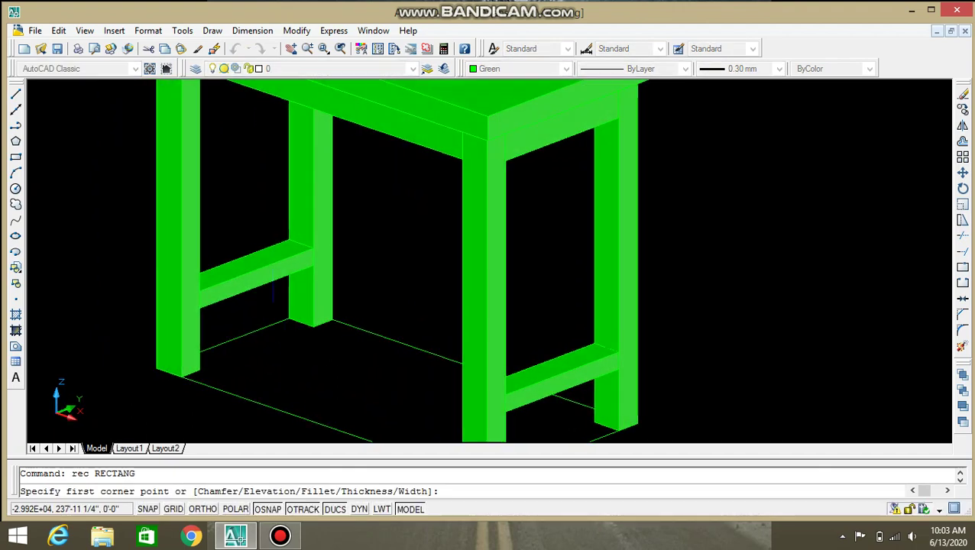
scroll(260, 269, up, 1)
scroll(256, 273, up, 2)
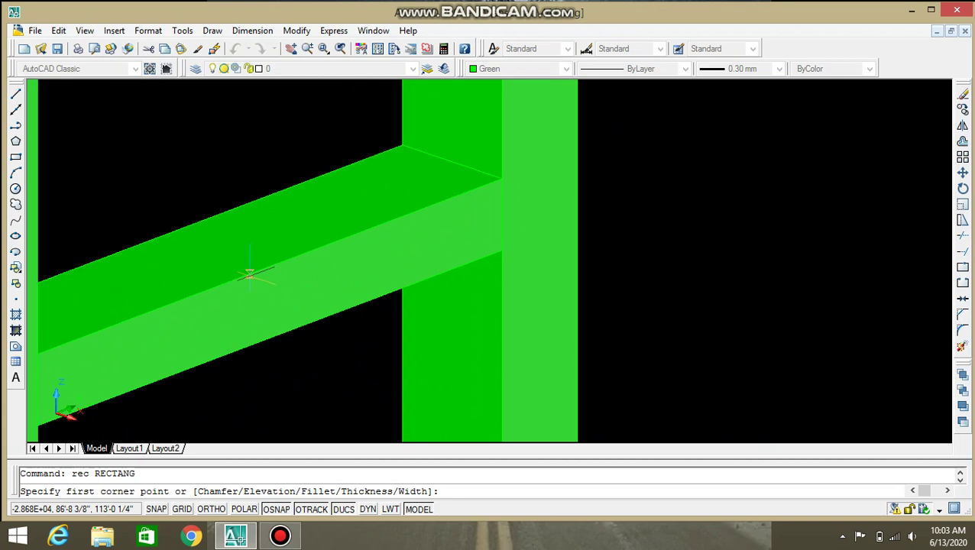
click(248, 274)
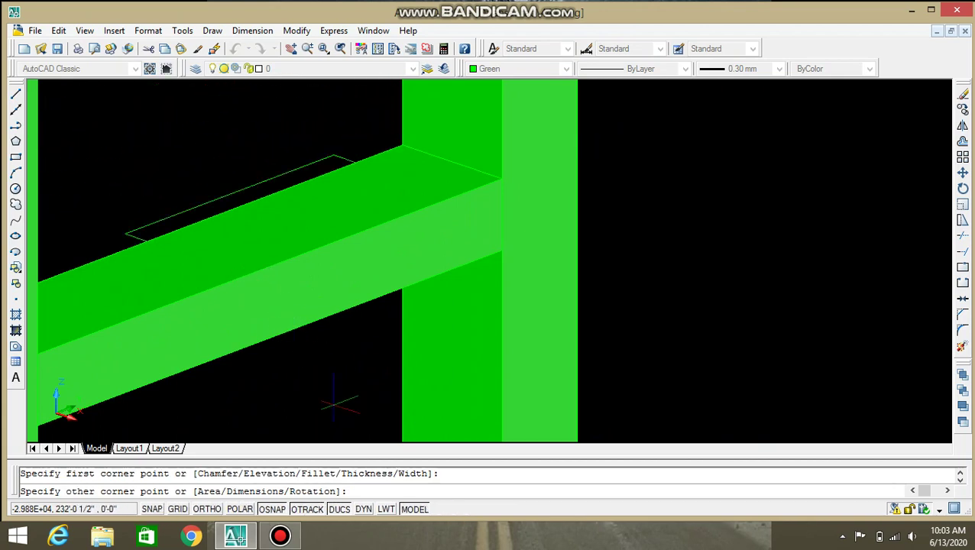
scroll(334, 403, down, 1)
scroll(321, 351, down, 2)
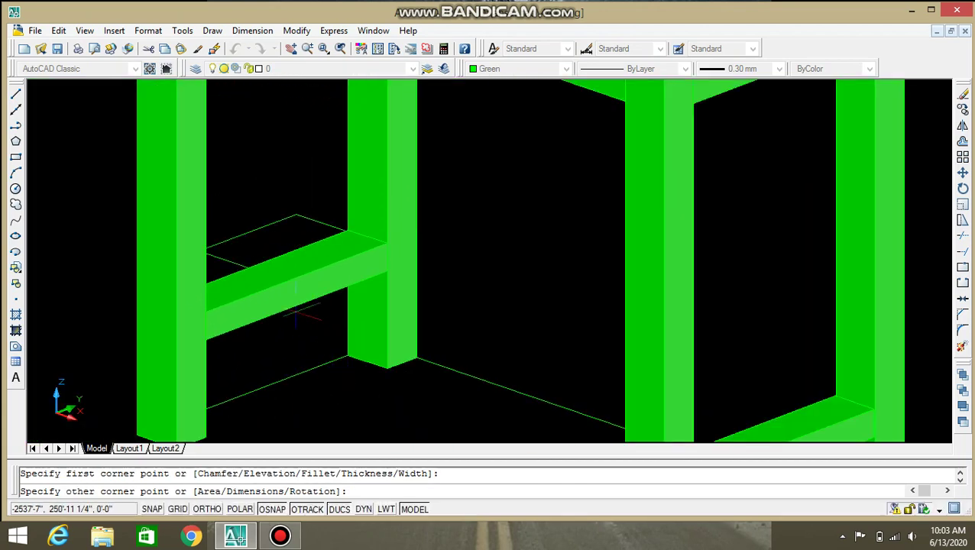
key(Escape)
Draw a small rectangle on the side face at the middle of the end crossbar.
scroll(297, 285, up, 3)
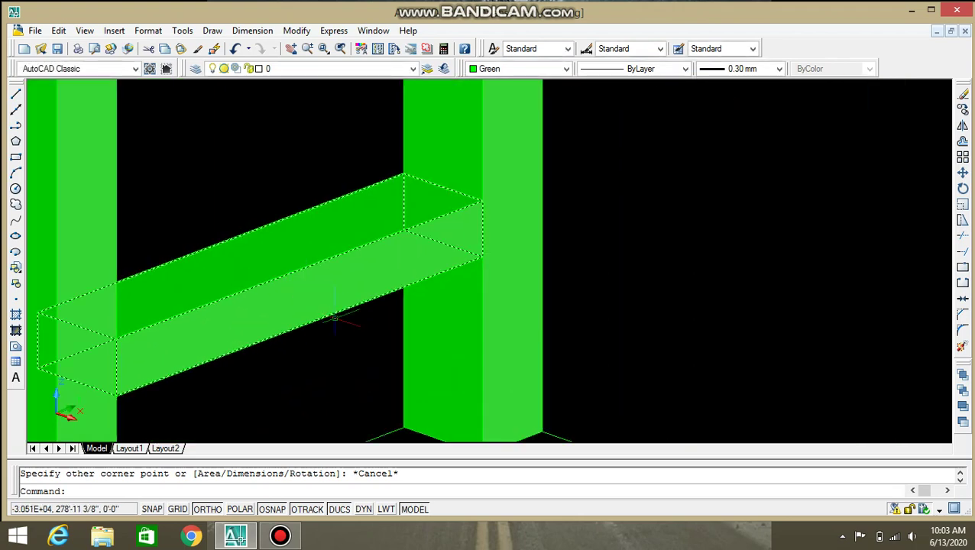
text(rec)
key(Return)
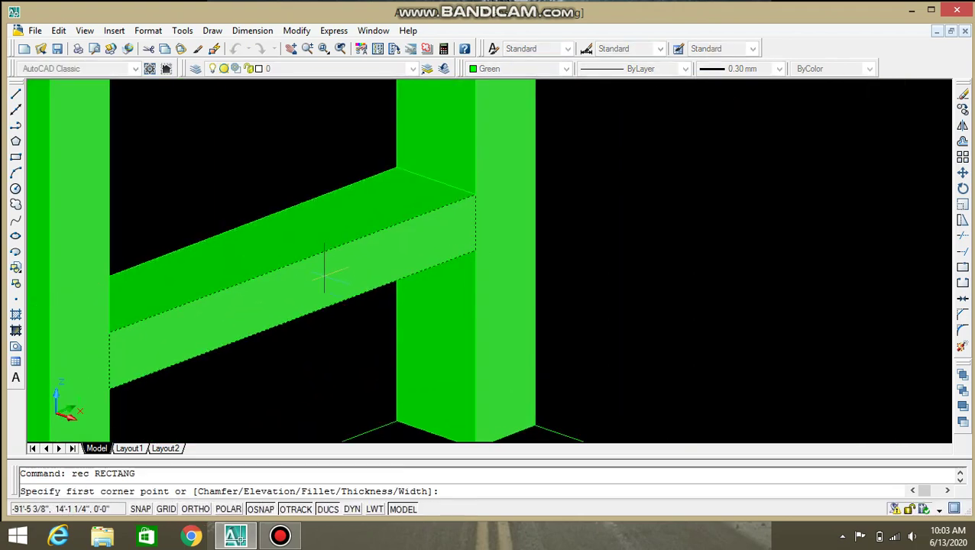
click(351, 300)
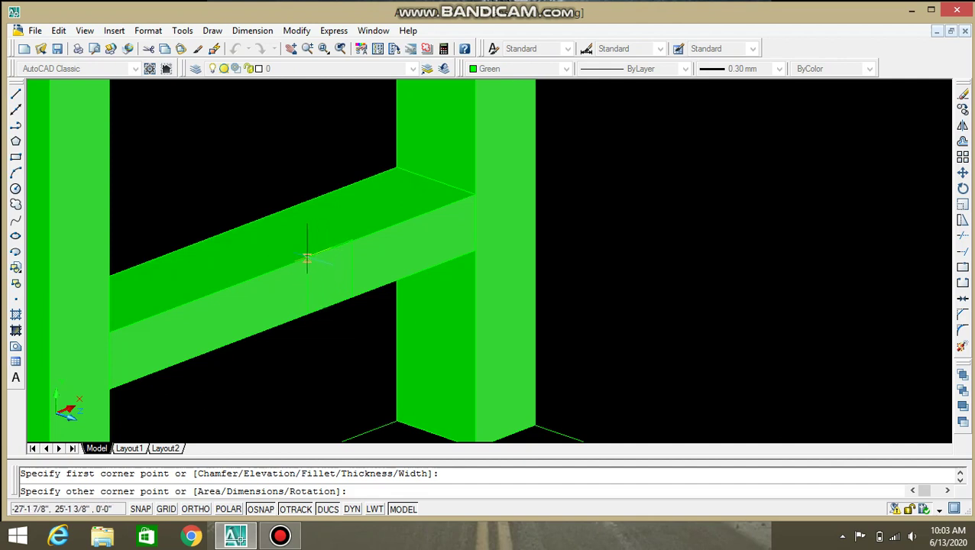
click(306, 258)
click(340, 286)
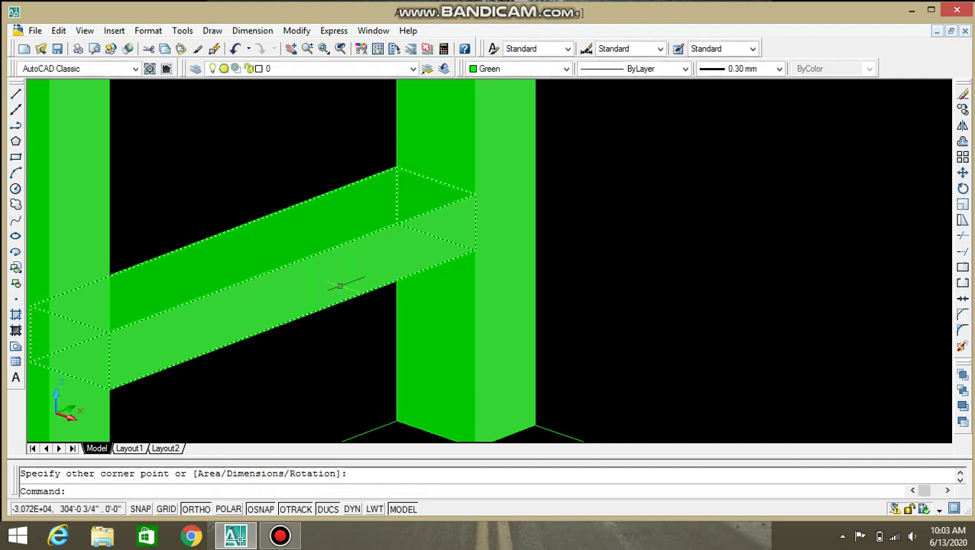
click(311, 258)
Start extruding the new rectangle into a long-side tie beam.
text(ext)
key(Return)
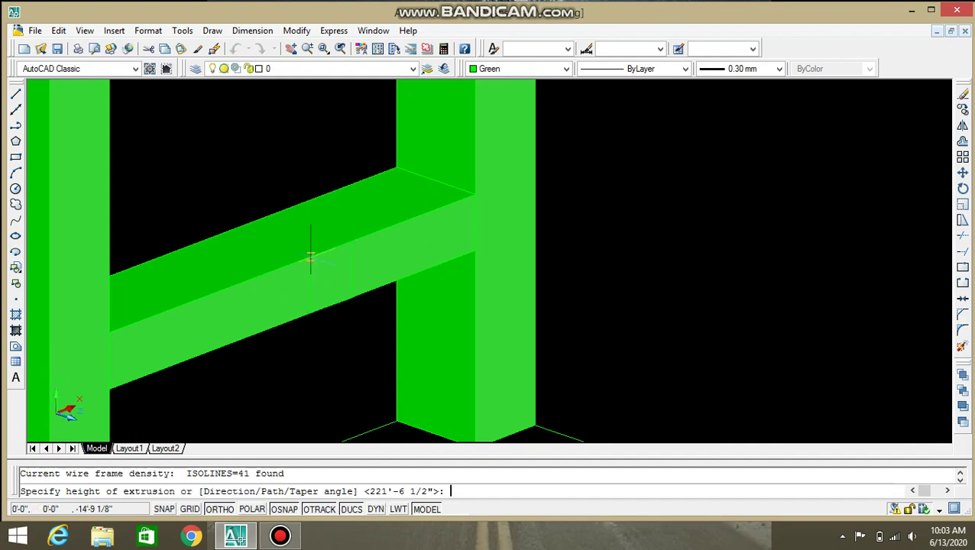
scroll(459, 347, down, 5)
scroll(458, 347, down, 3)
Complete the lengthwise middle stretcher linking the two end crossbars and inspect it from above.
scroll(459, 348, down, 3)
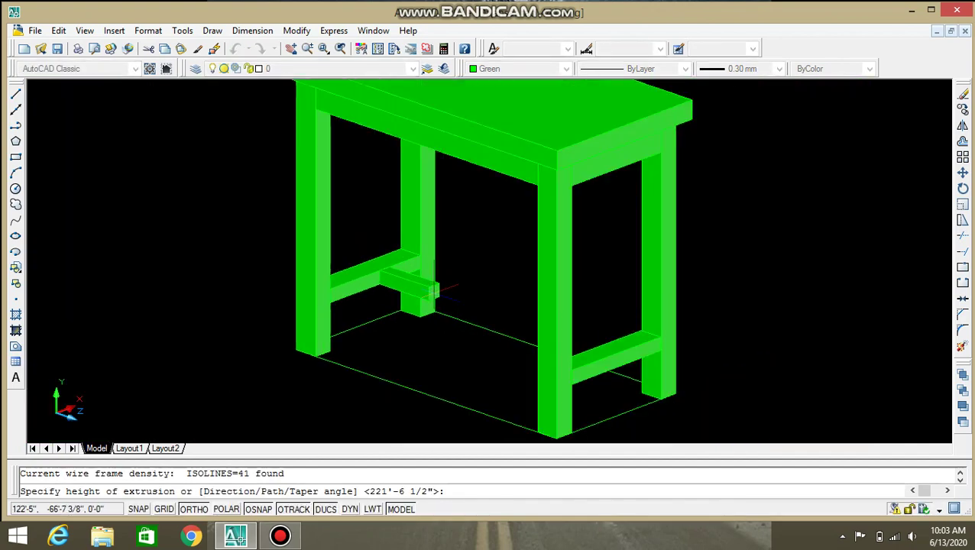
mouse_move(443, 336)
shift+middle_down()
mouse_move(413, 325)
mouse_move(551, 303)
shift+middle_up()
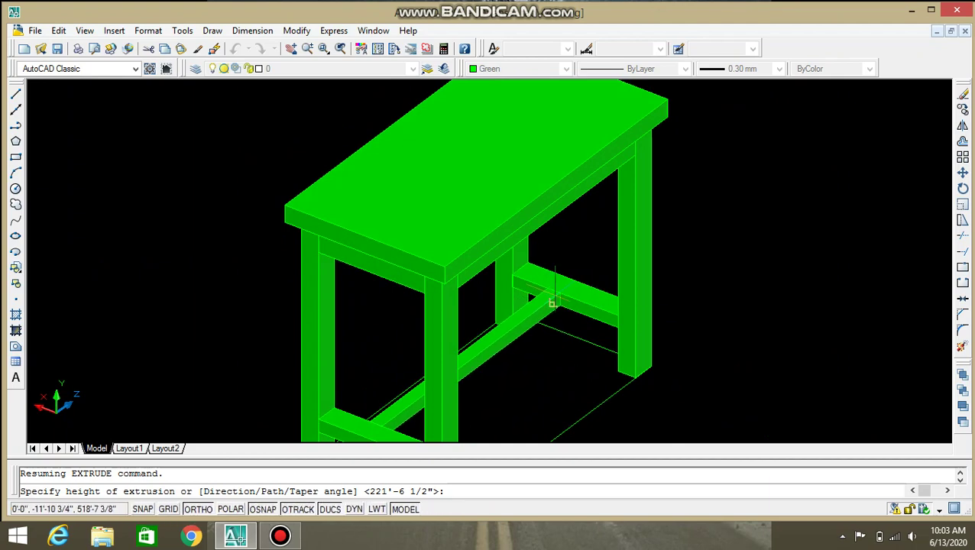
key(Escape)
mouse_move(552, 290)
shift+middle_down()
mouse_move(544, 249)
mouse_move(459, 252)
mouse_move(489, 252)
shift+middle_up()
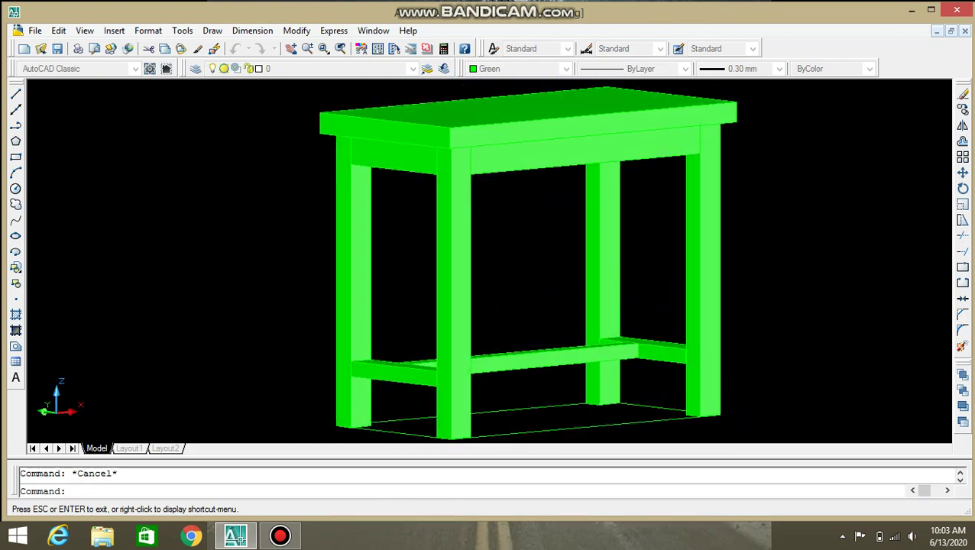
mouse_move(489, 252)
shift+middle_down()
mouse_move(531, 272)
mouse_move(514, 260)
shift+middle_up()
scroll(531, 273, down, 2)
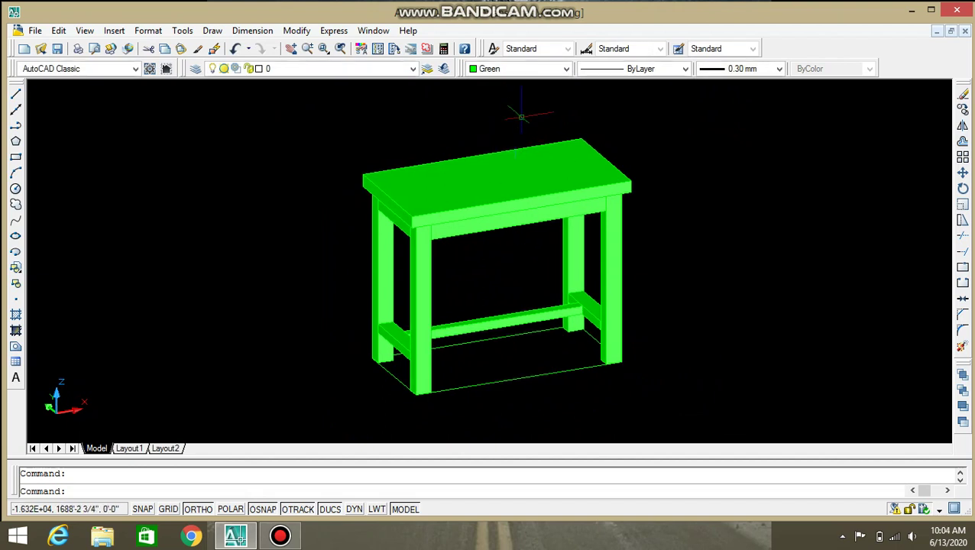
Select the tabletop slab and open Select Color from the Color dropdown.
click(561, 178)
key(Escape)
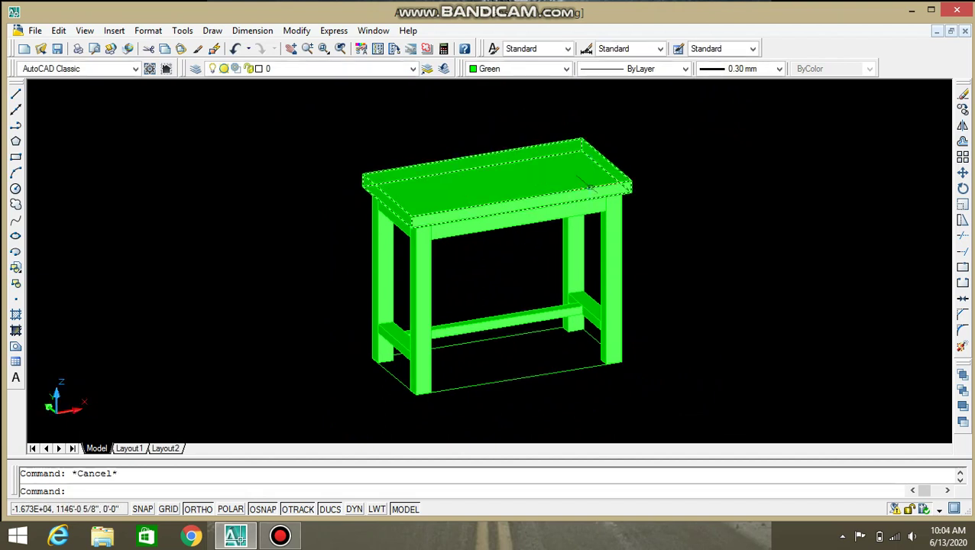
click(595, 185)
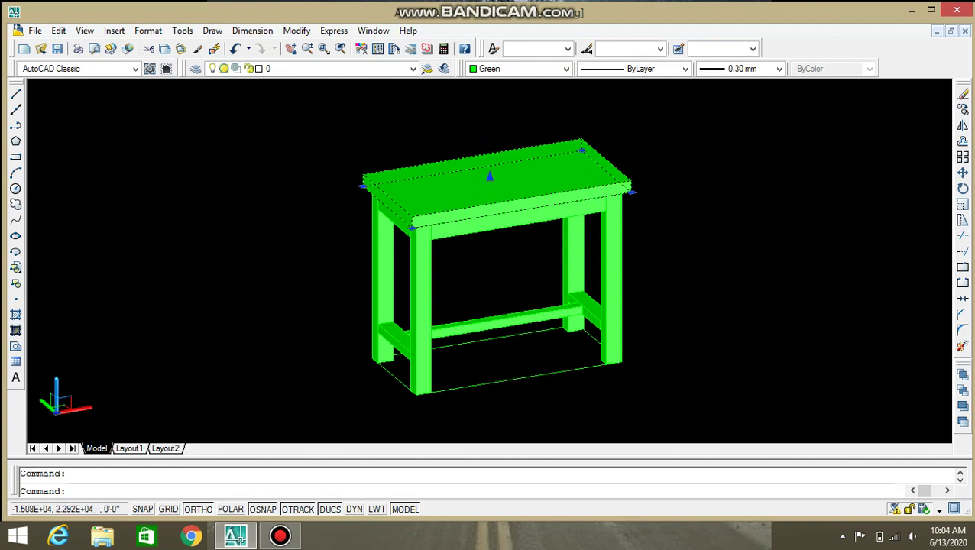
click(566, 69)
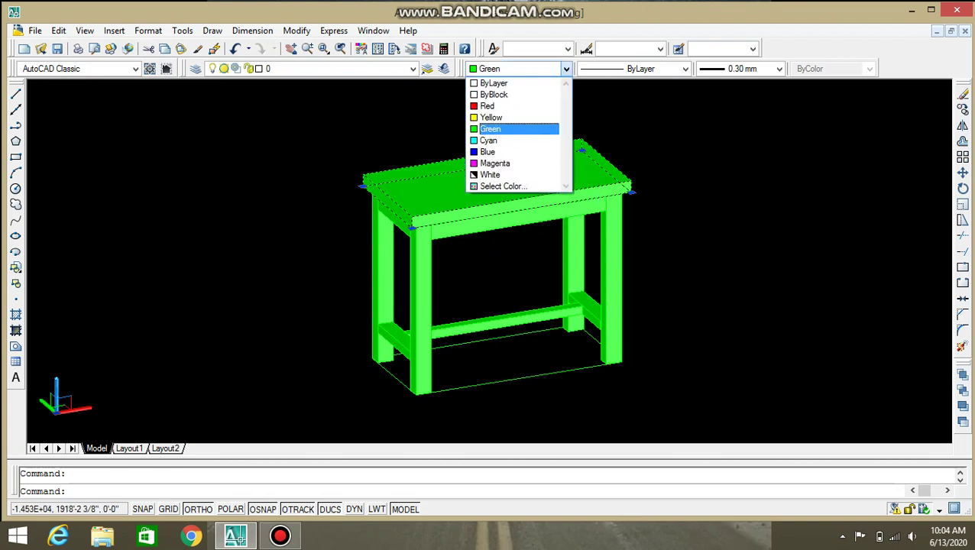
click(566, 69)
click(565, 69)
click(503, 186)
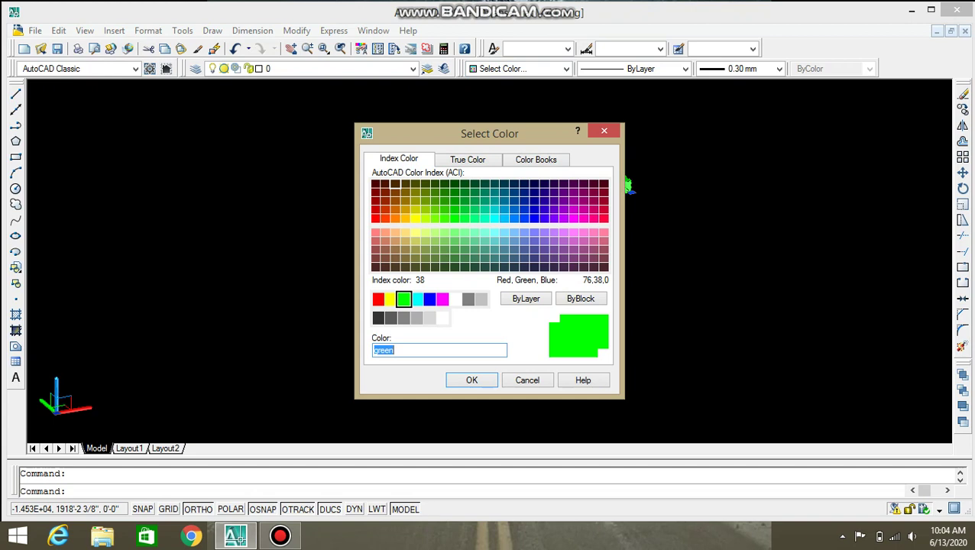
Apply brown index colour 38 to the tabletop and deselect it.
click(395, 184)
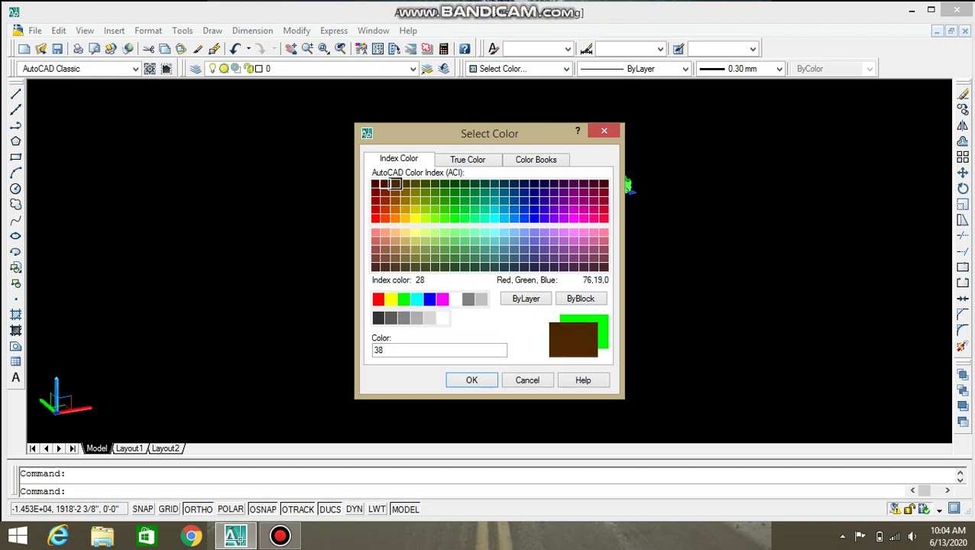
click(375, 184)
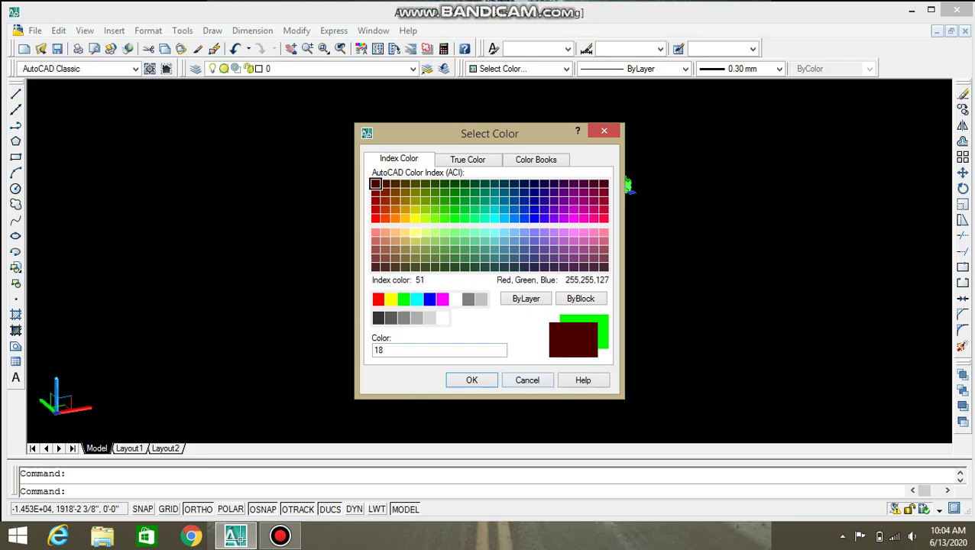
click(395, 192)
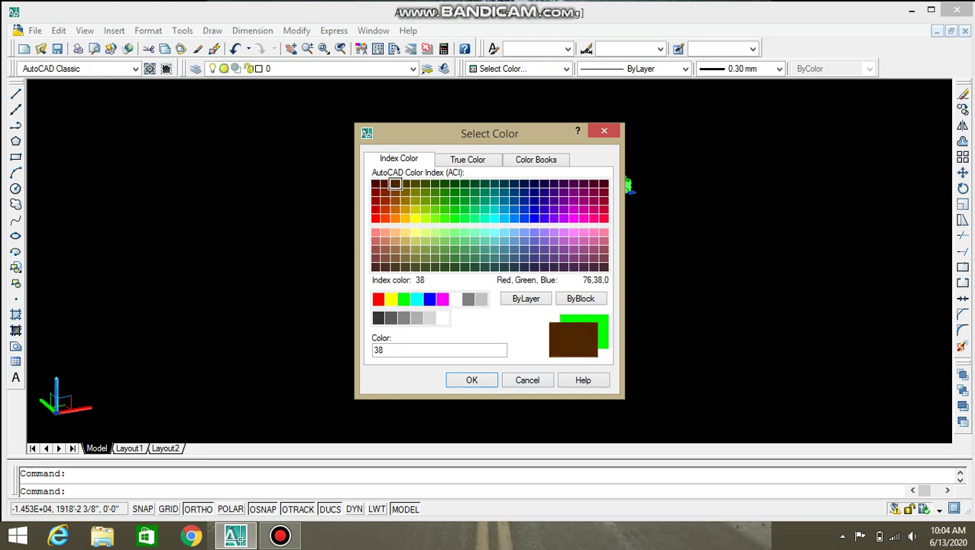
click(471, 380)
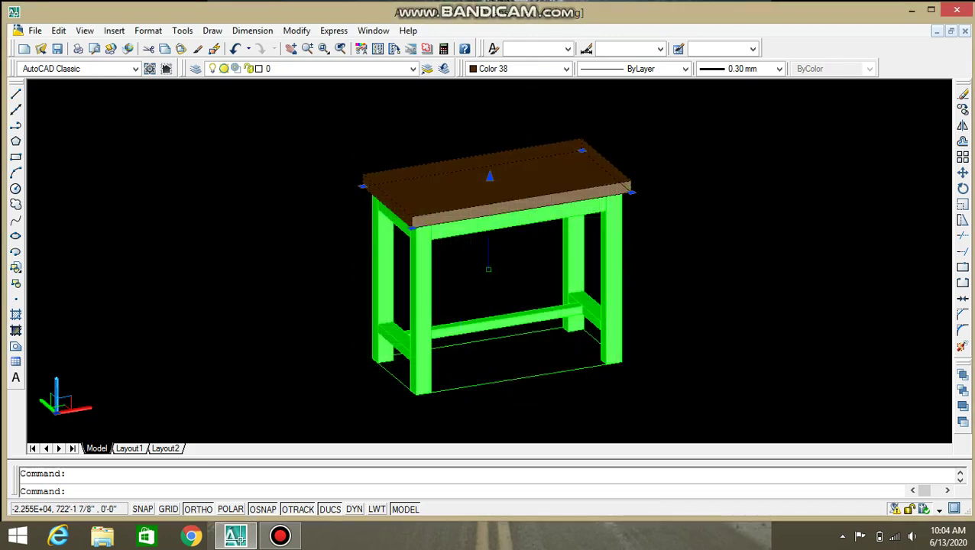
key(Escape)
middle_drag(638, 252, 608, 243)
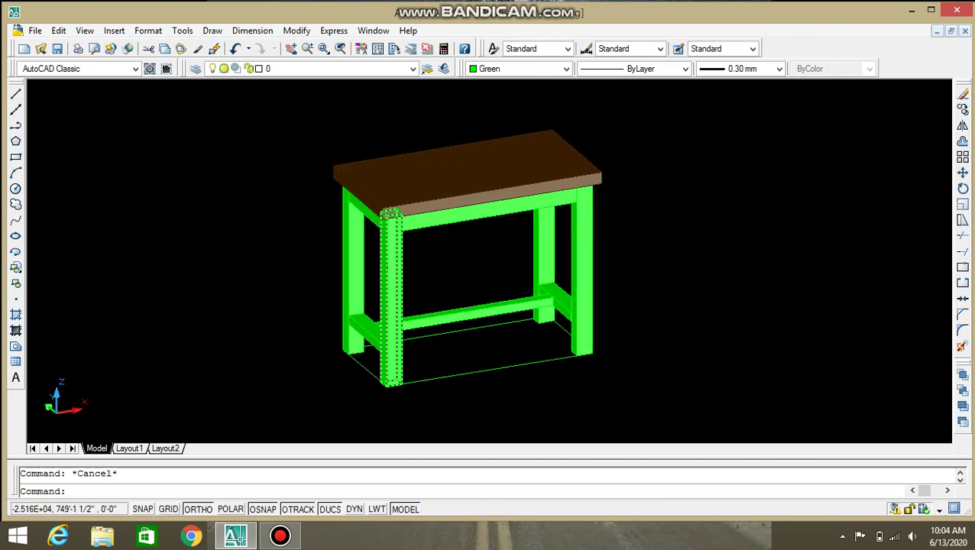
Set the four columns, front top beam and back tie beam to white (ByBlock).
click(386, 255)
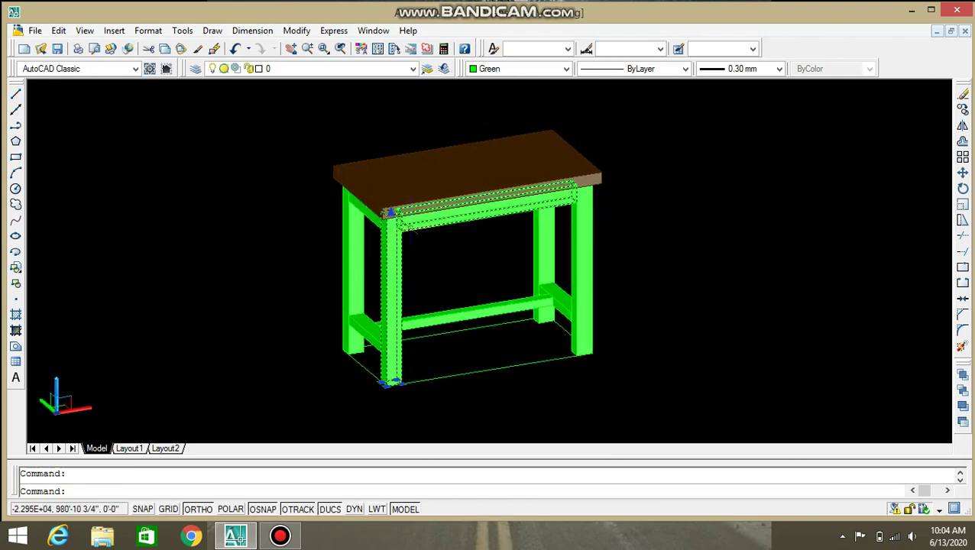
key(Escape)
click(583, 328)
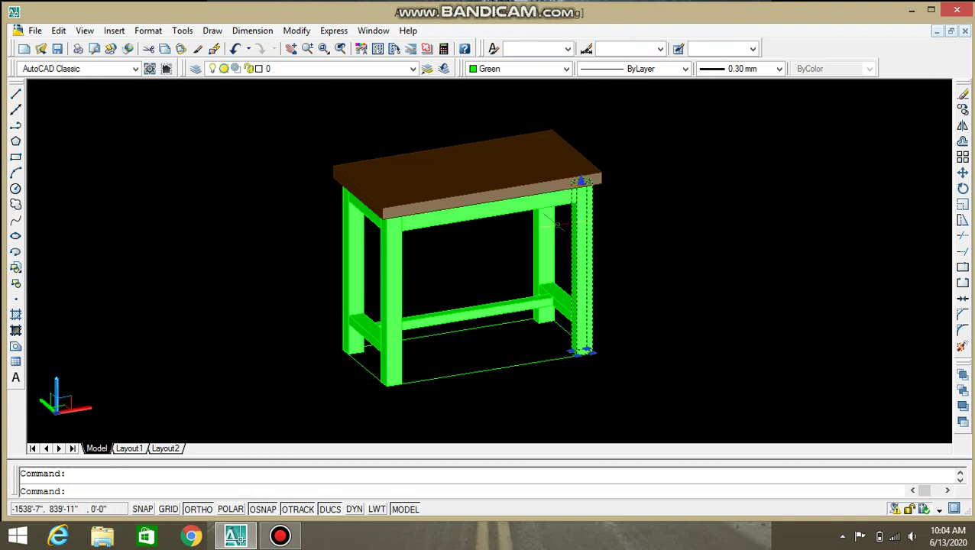
click(550, 202)
click(547, 234)
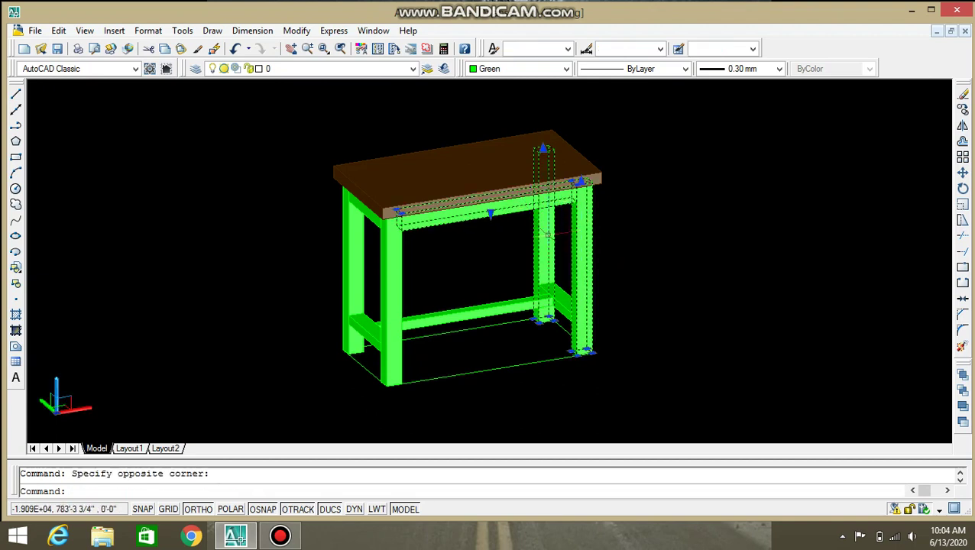
click(459, 310)
click(355, 273)
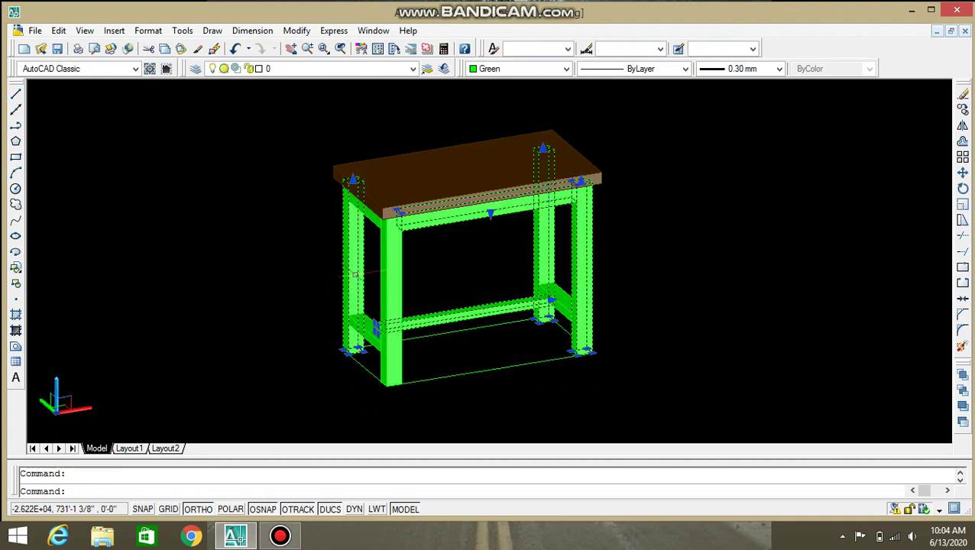
click(391, 254)
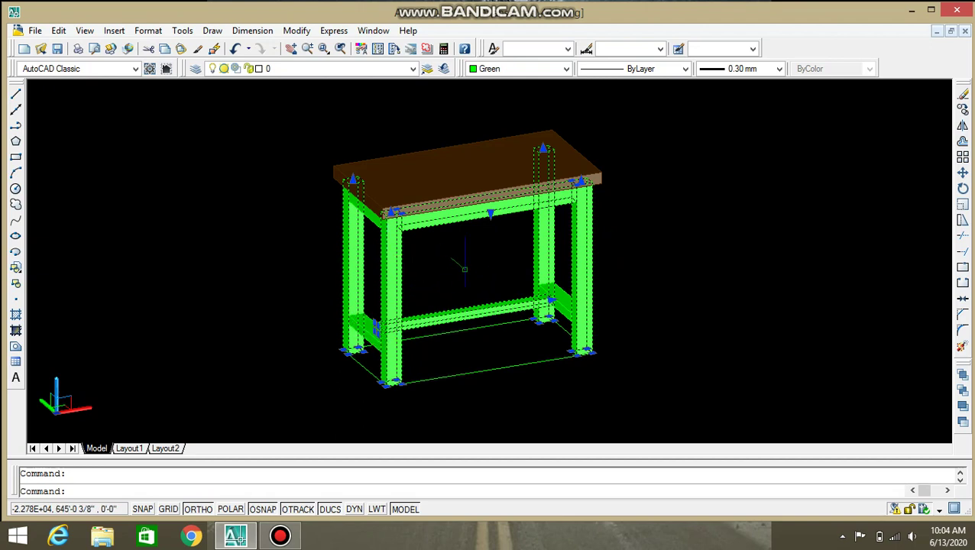
click(519, 69)
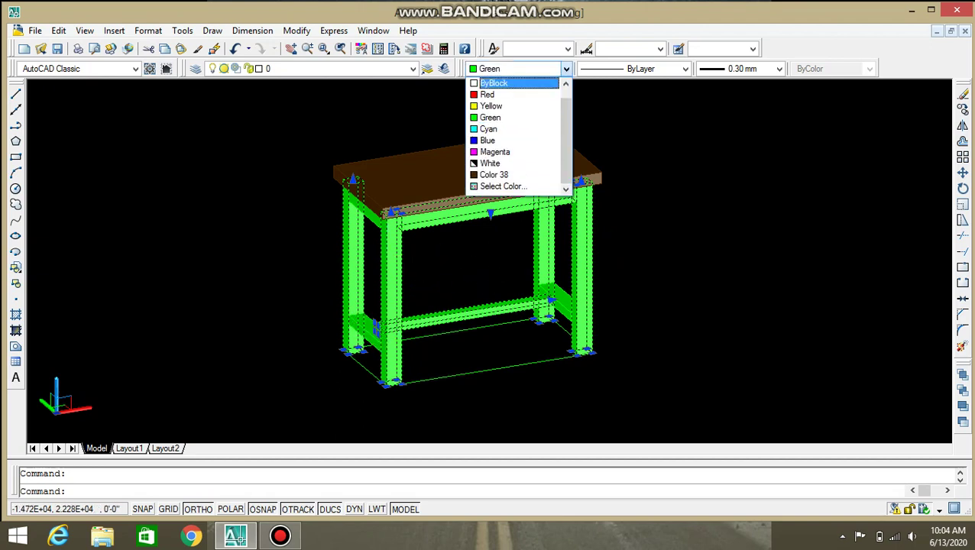
click(504, 82)
key(Escape)
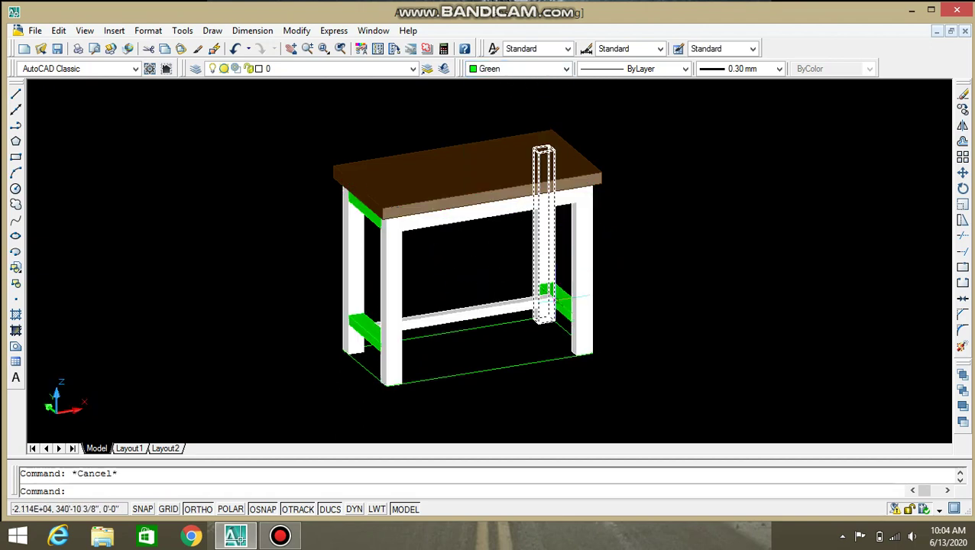
Make the remaining green side tie beams and top beam white (ByBlock).
click(569, 306)
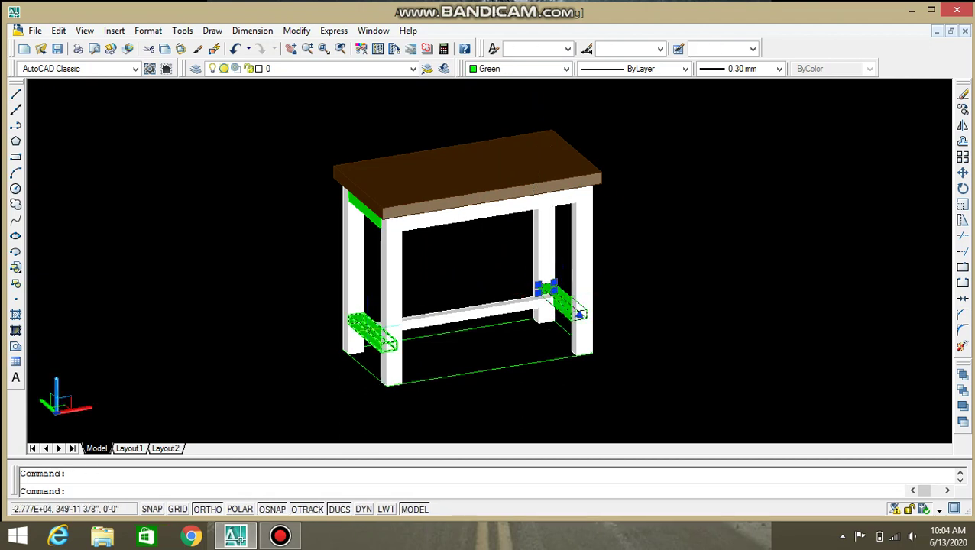
click(375, 332)
click(368, 214)
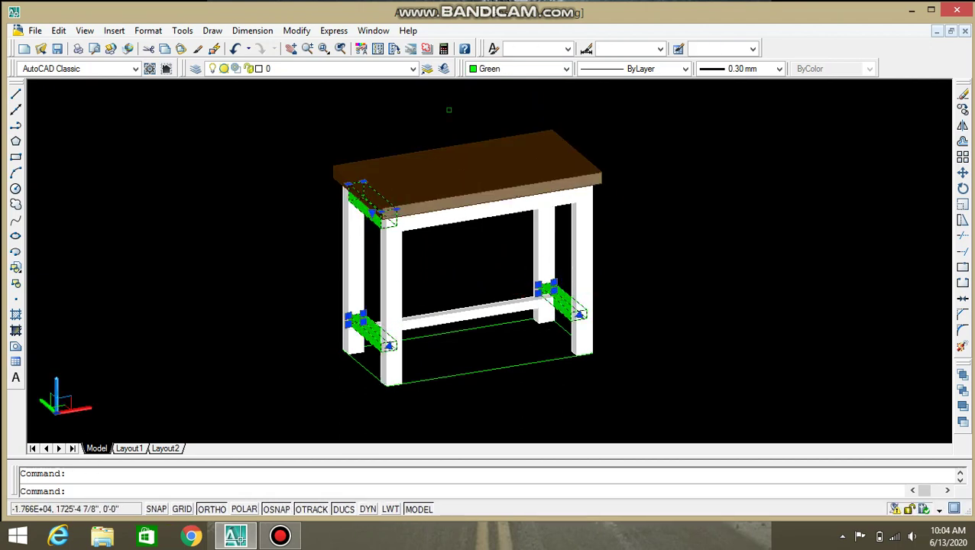
click(527, 68)
click(504, 82)
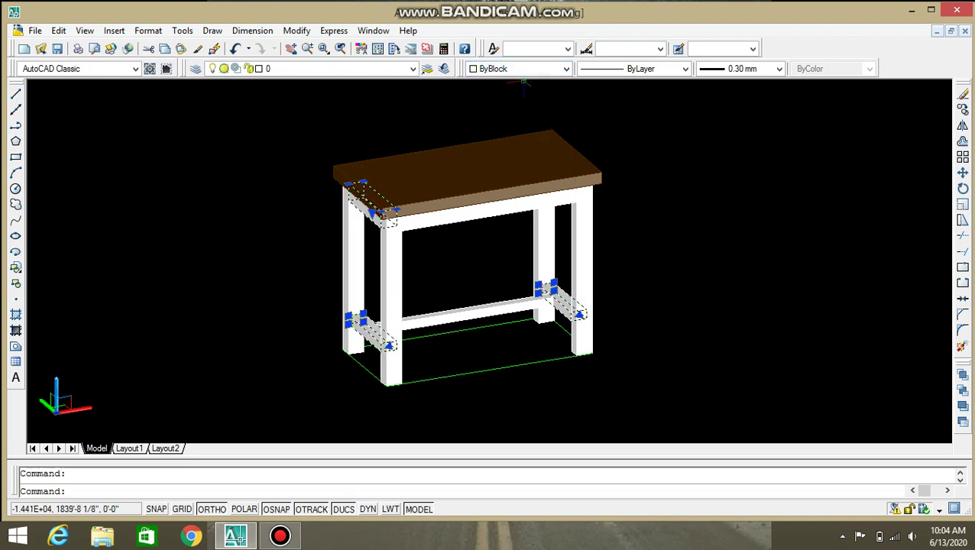
key(Escape)
middle_drag(610, 235, 587, 247)
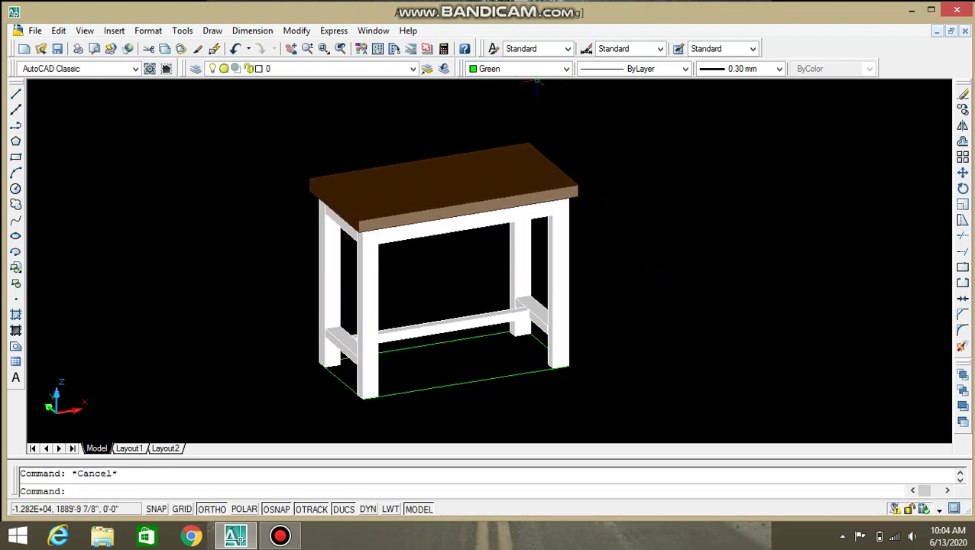
click(535, 69)
click(489, 117)
middle_drag(607, 160, 626, 167)
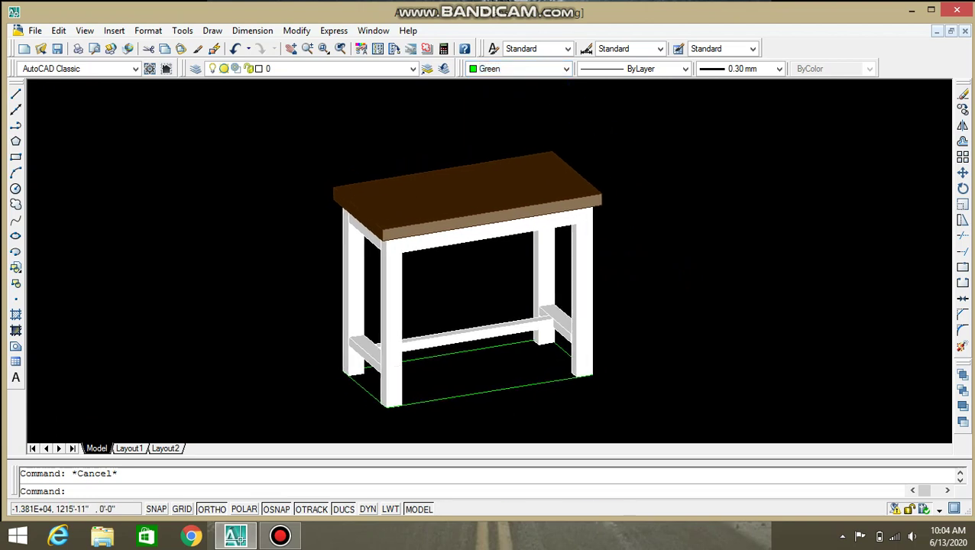
scroll(631, 191, down, 3)
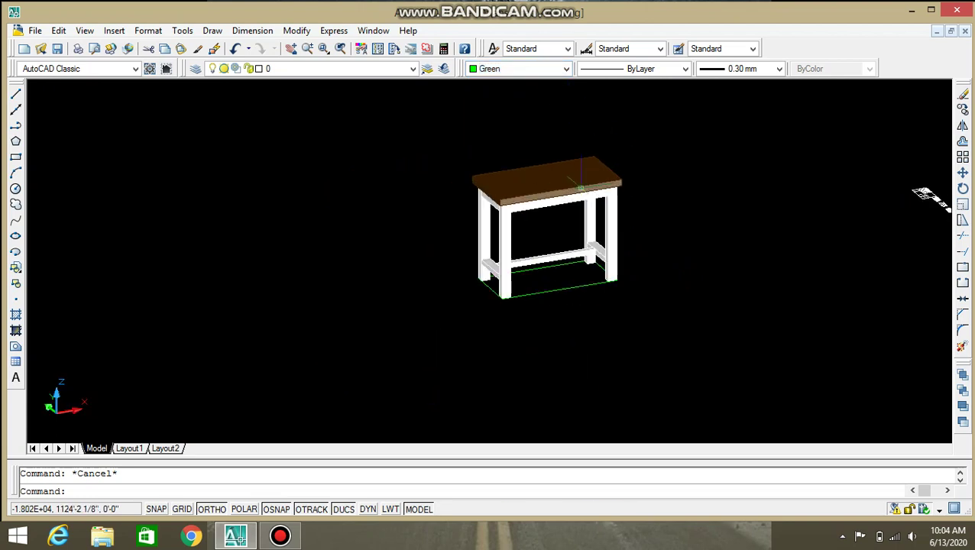
scroll(501, 207, up, 4)
scroll(518, 235, down, 4)
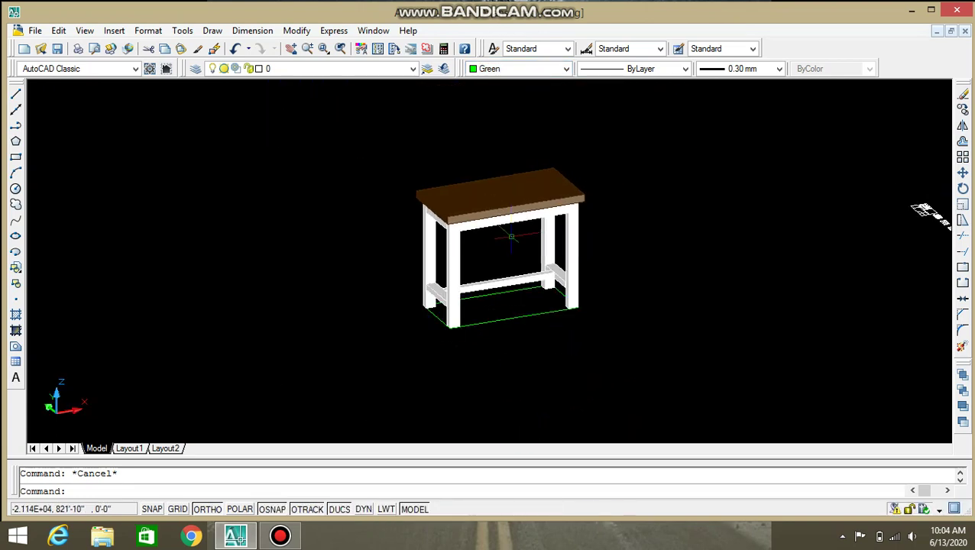
mouse_move(518, 234)
middle_down()
mouse_move(496, 225)
mouse_move(459, 230)
mouse_move(451, 244)
mouse_move(466, 229)
mouse_move(511, 222)
mouse_move(502, 264)
middle_up()
scroll(496, 225, up, 4)
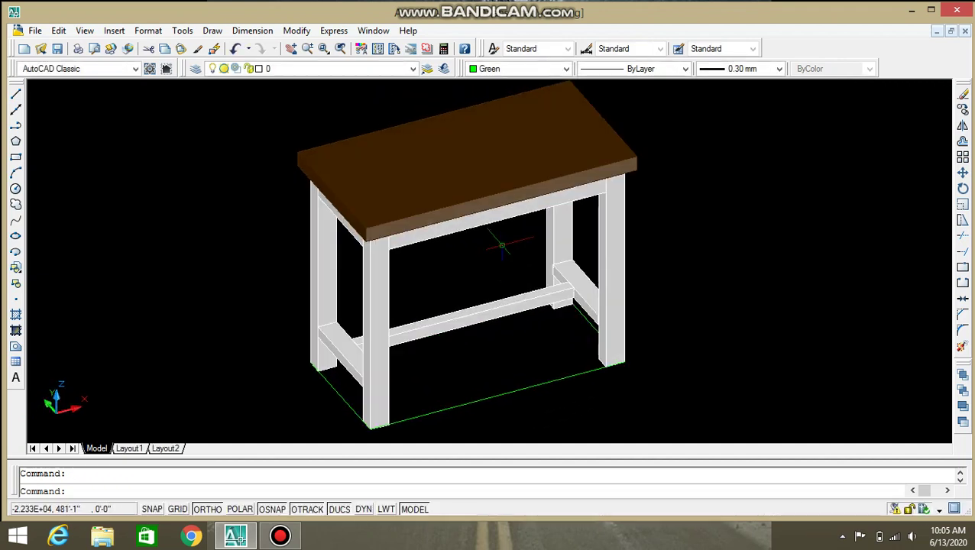